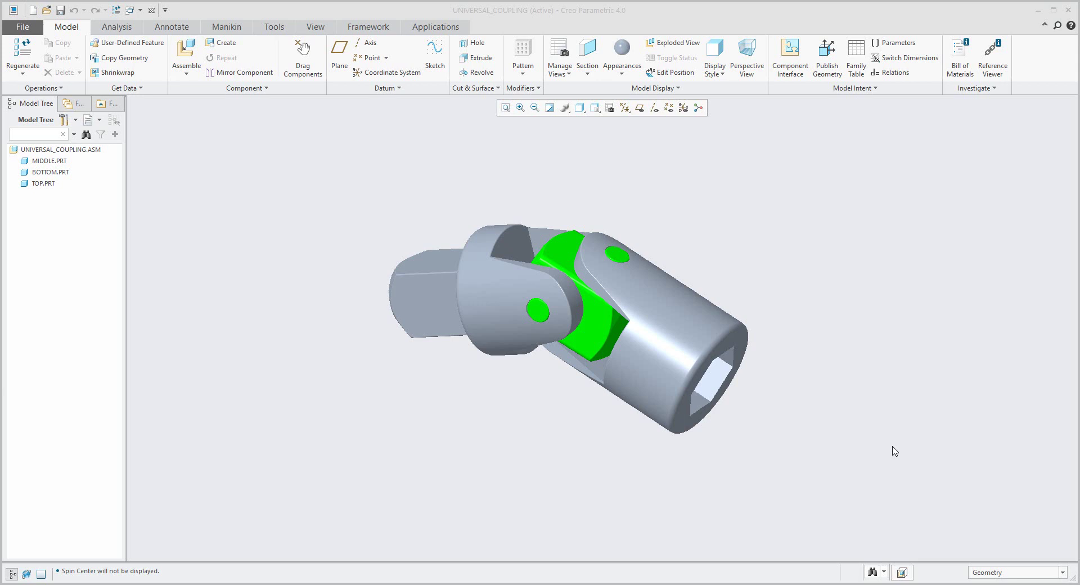
Delete the components MIDDLE.PRT, BOTTOM.PRT and TOP.PRT from the assembly.
mouse_move(809, 422)
middle_down()
mouse_move(798, 404)
mouse_move(802, 421)
middle_up()
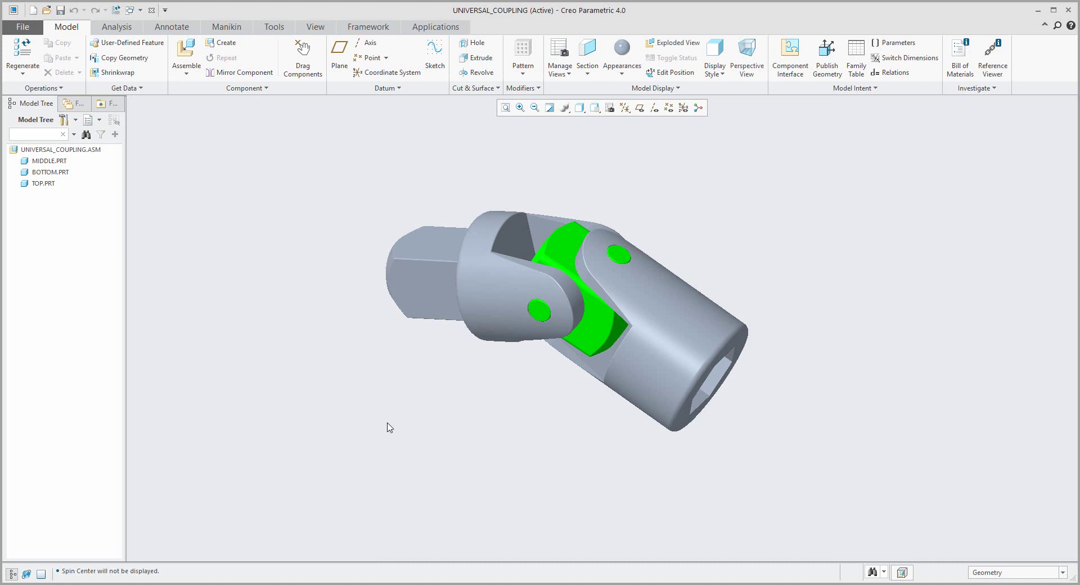
click(47, 162)
ctrl+click(45, 172)
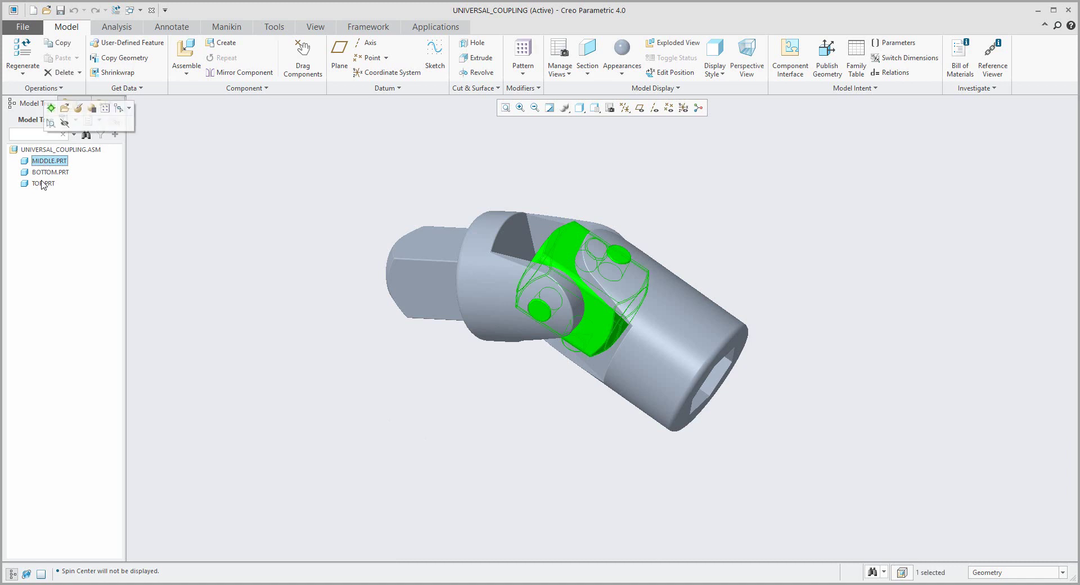
ctrl+click(41, 185)
key(Delete)
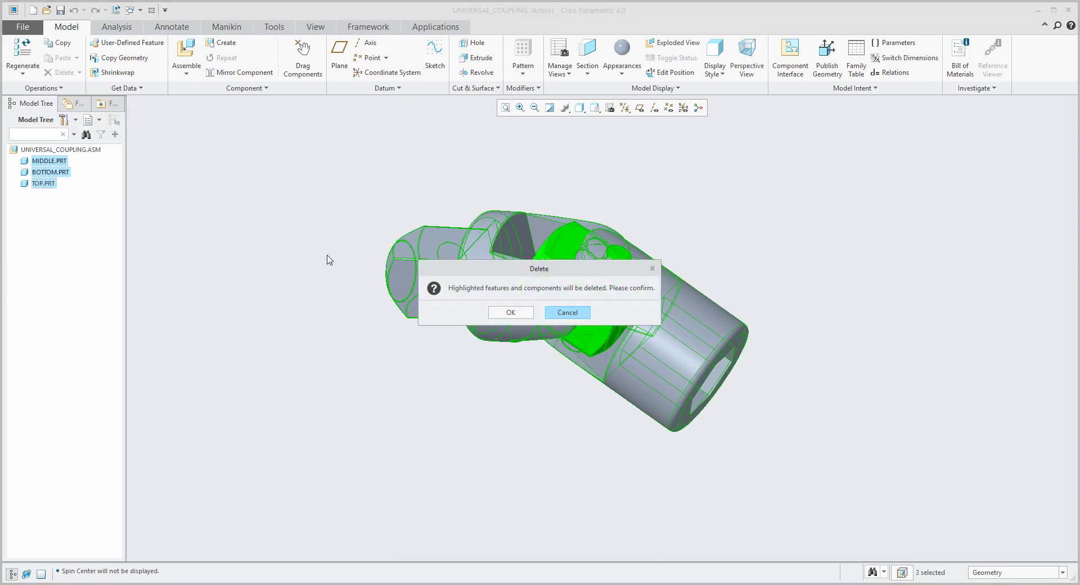
click(510, 313)
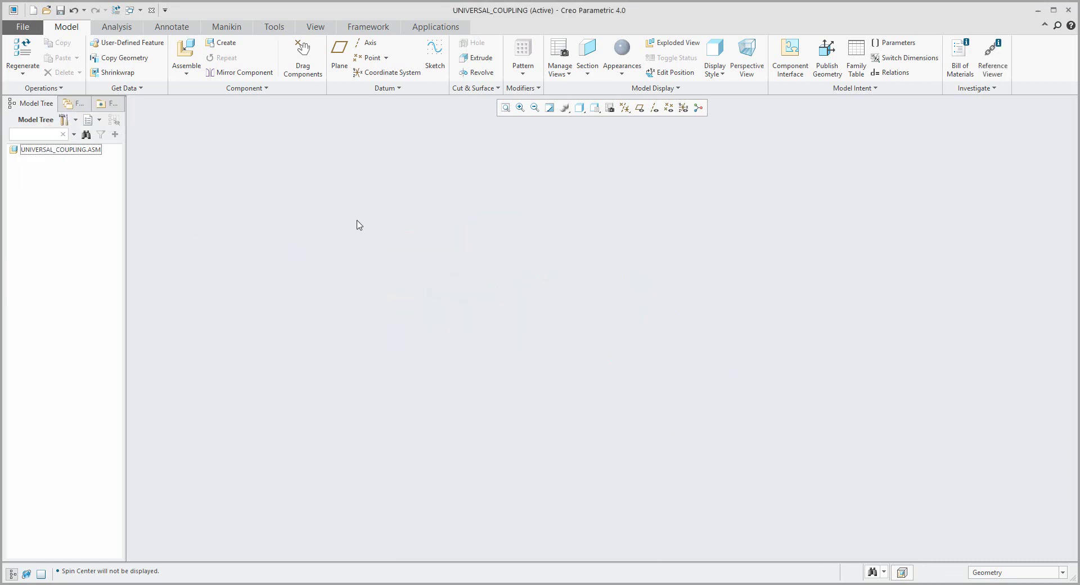
Show the datum planes and datum axes, and return the assembly to its default orientation.
click(640, 107)
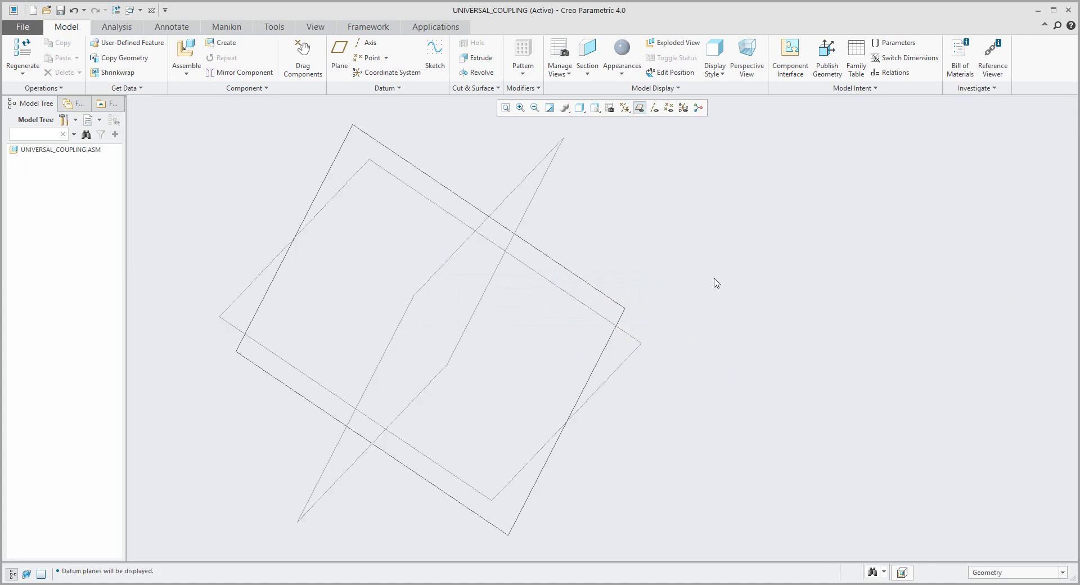
key(ctrl+d)
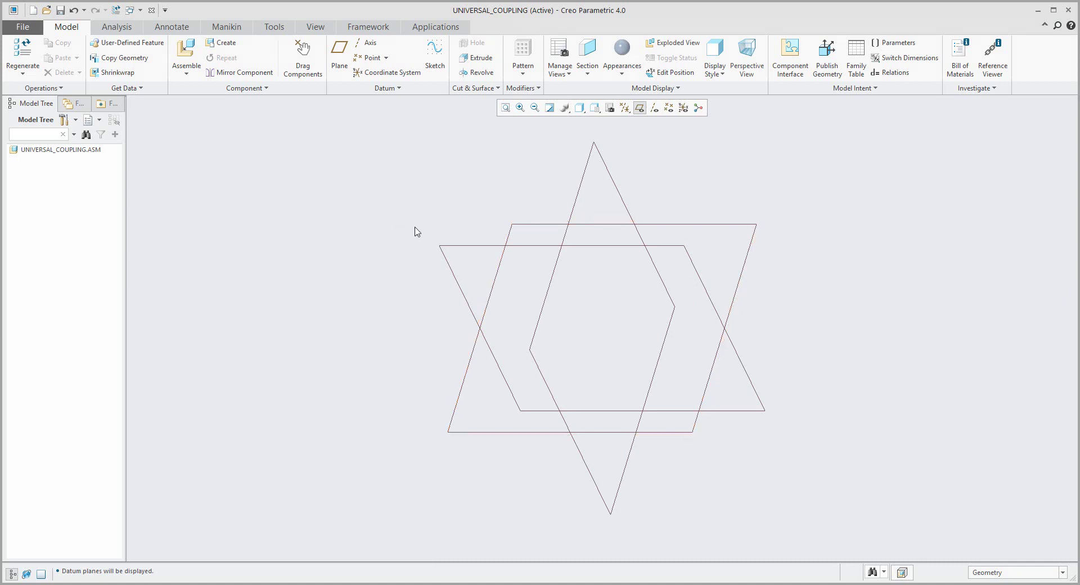
click(654, 107)
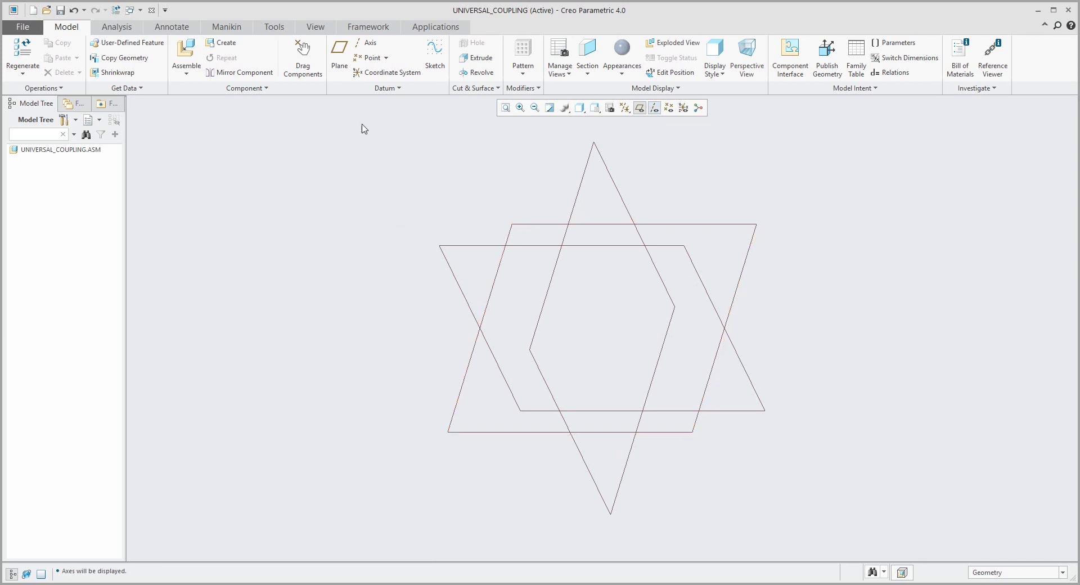
Create a datum axis through the intersection of two assembly datum planes.
click(369, 45)
click(499, 245)
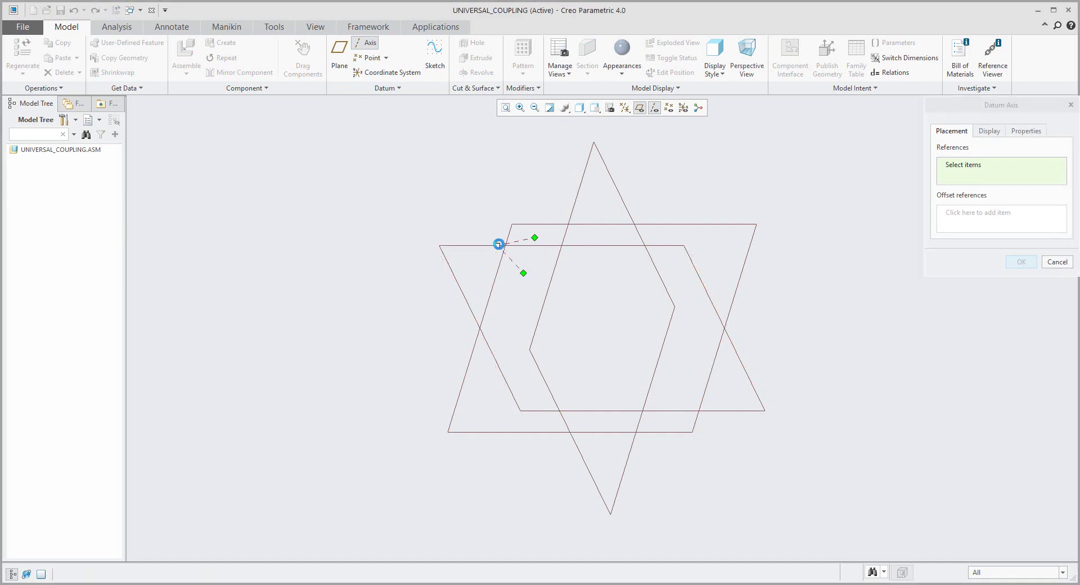
ctrl+click(527, 222)
middle_click(393, 219)
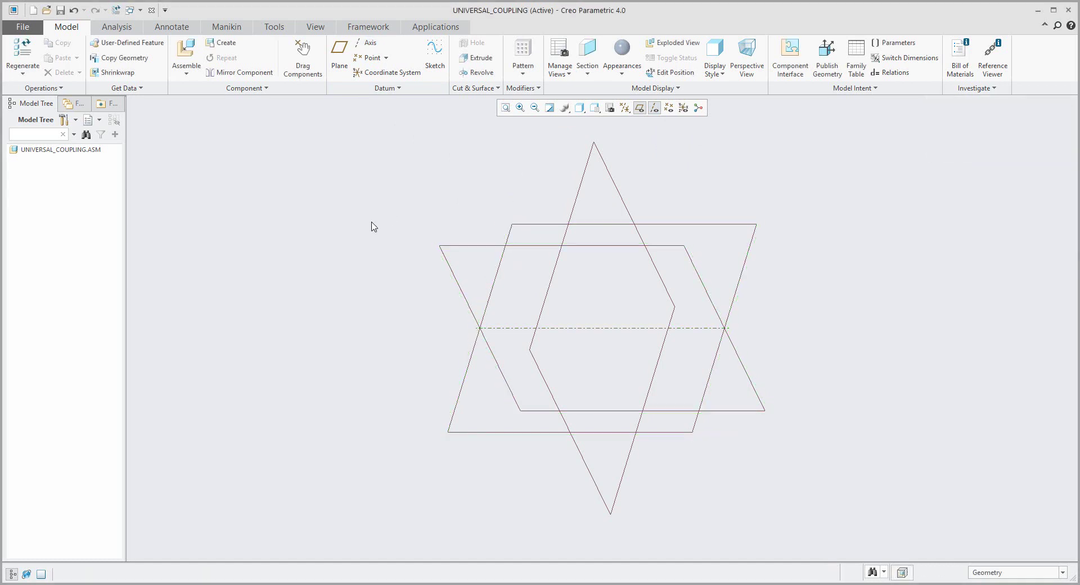
Insert top.prt into the assembly, move it clear of the assembly datum planes and hide the 3D dragger.
middle_drag(425, 237, 424, 260)
scroll(425, 264, up, 2)
scroll(425, 264, down, 1)
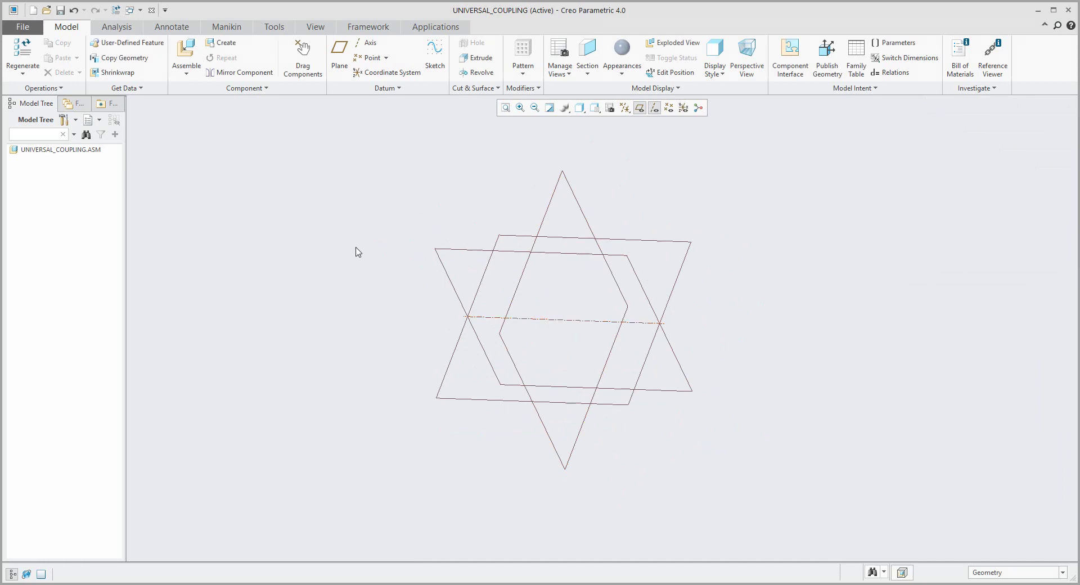
click(186, 51)
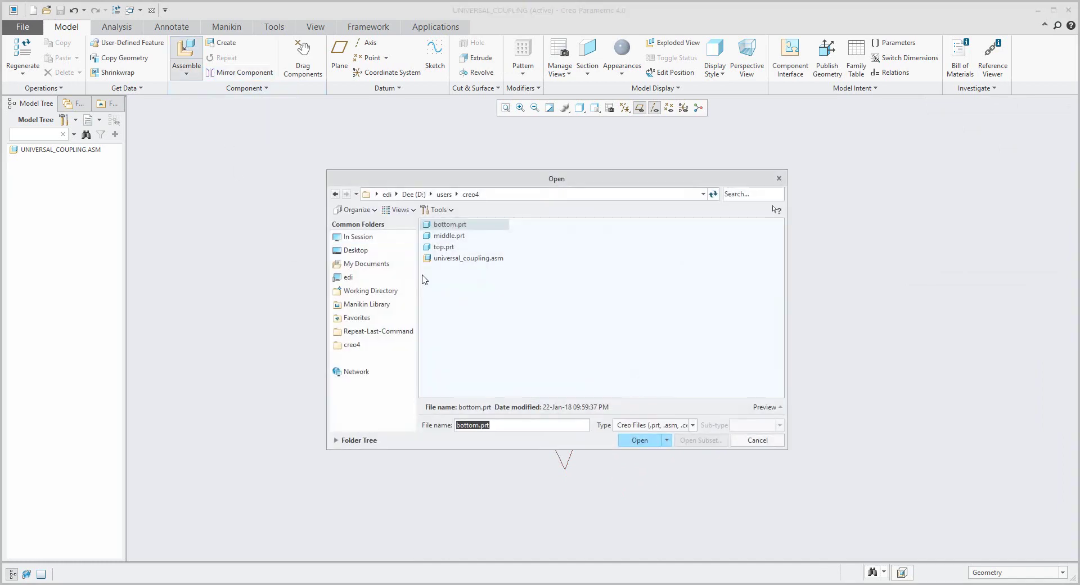
double_click(441, 247)
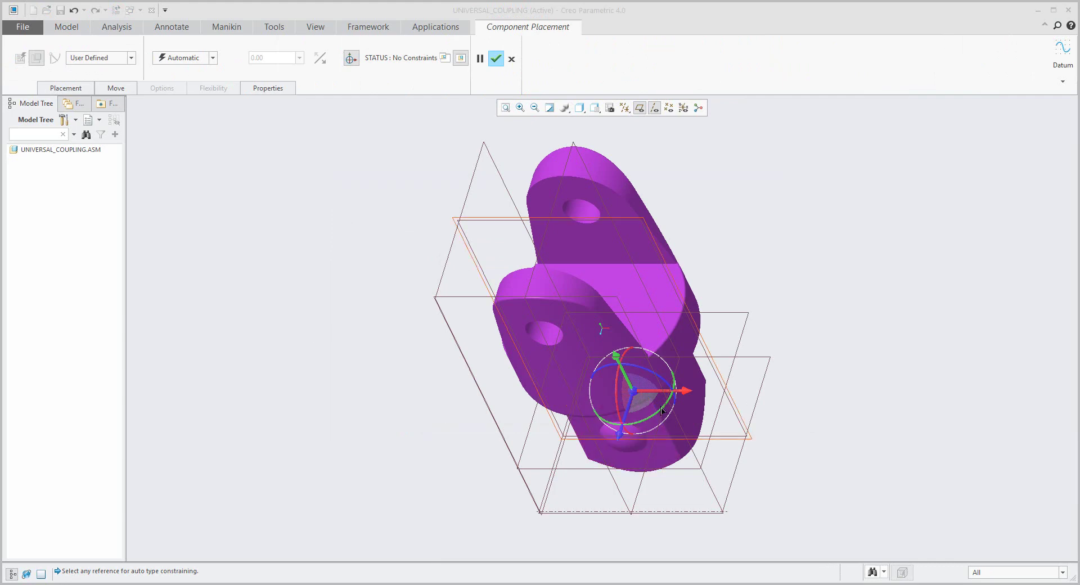
drag(635, 366, 335, 384)
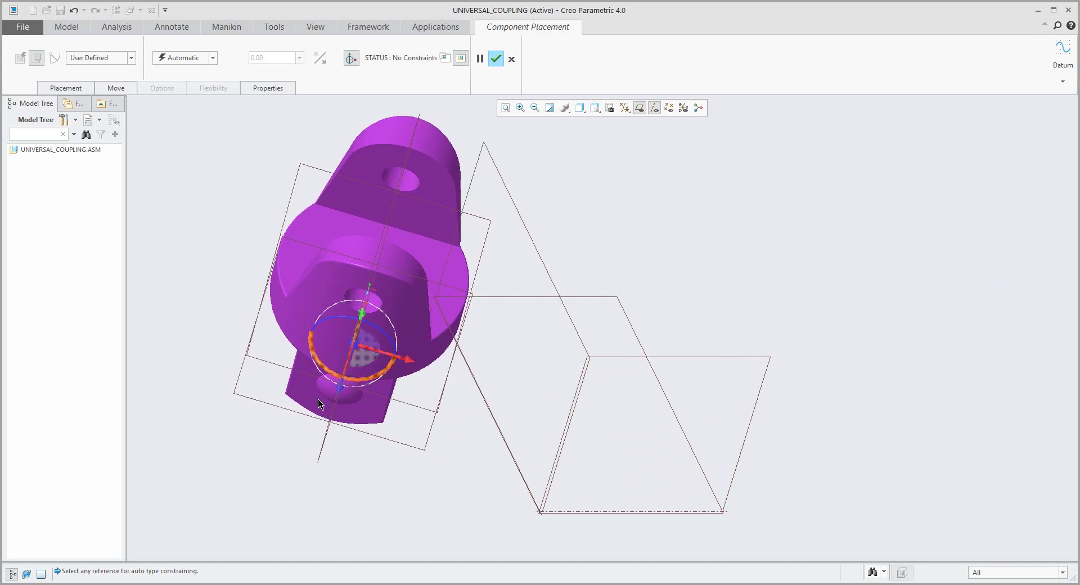
click(351, 58)
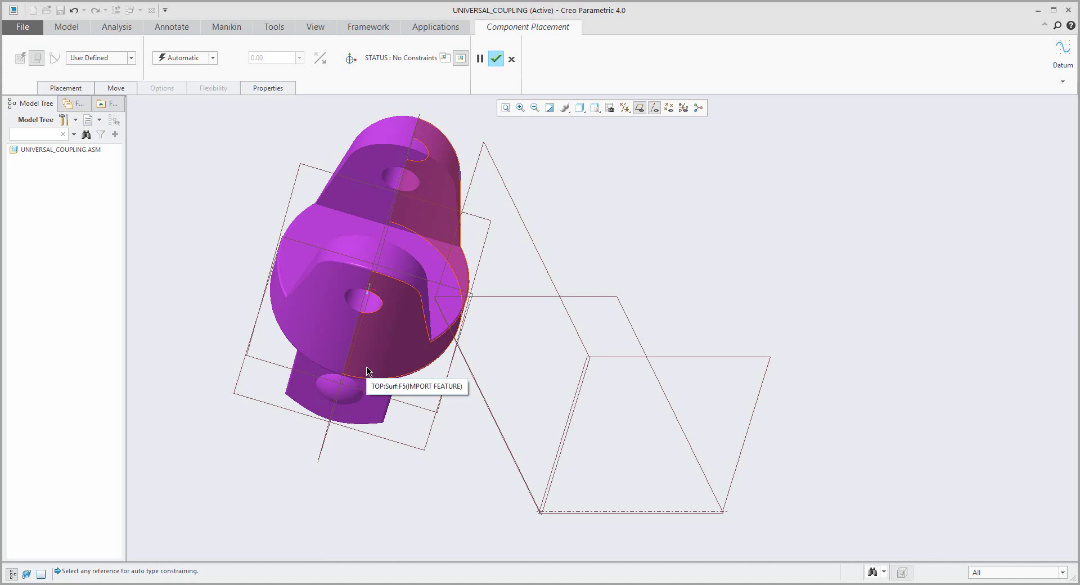
Give the top part a Pin connection and align its cylindrical body with the new assembly datum axis.
middle_drag(368, 371, 426, 308)
scroll(406, 303, up, 4)
scroll(402, 306, down, 3)
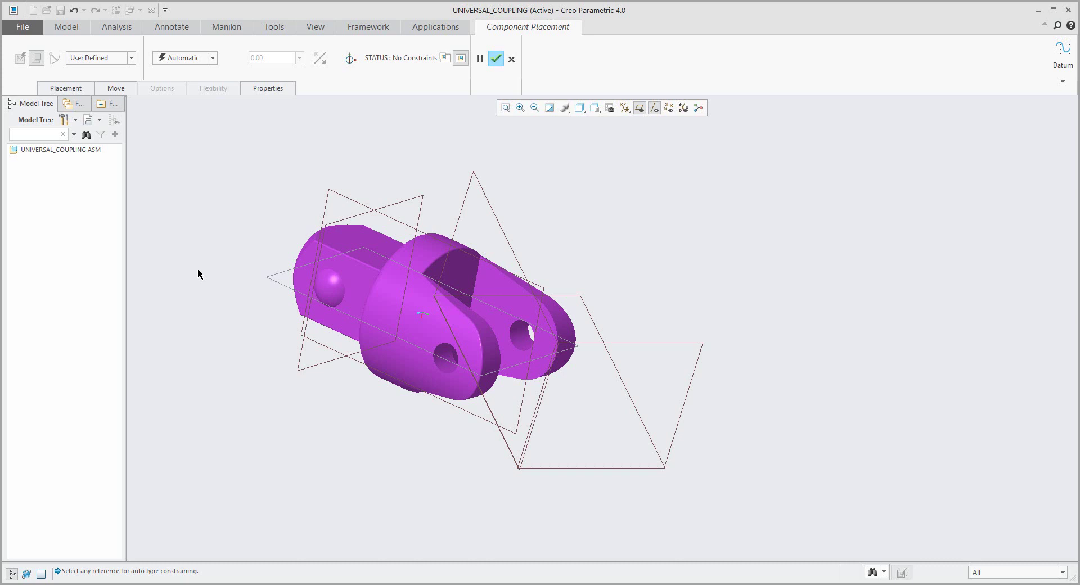
click(119, 60)
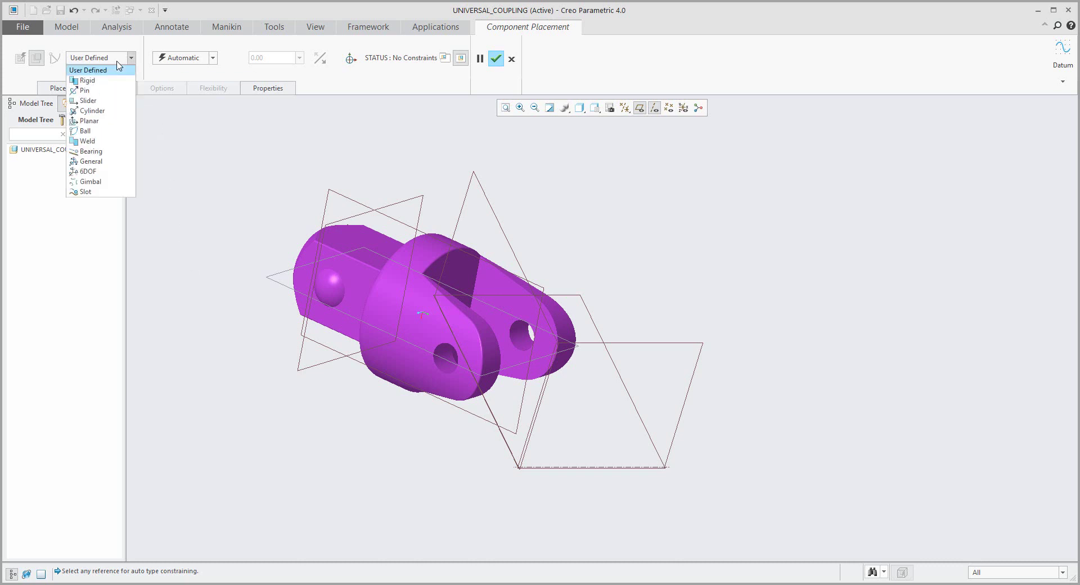
click(84, 90)
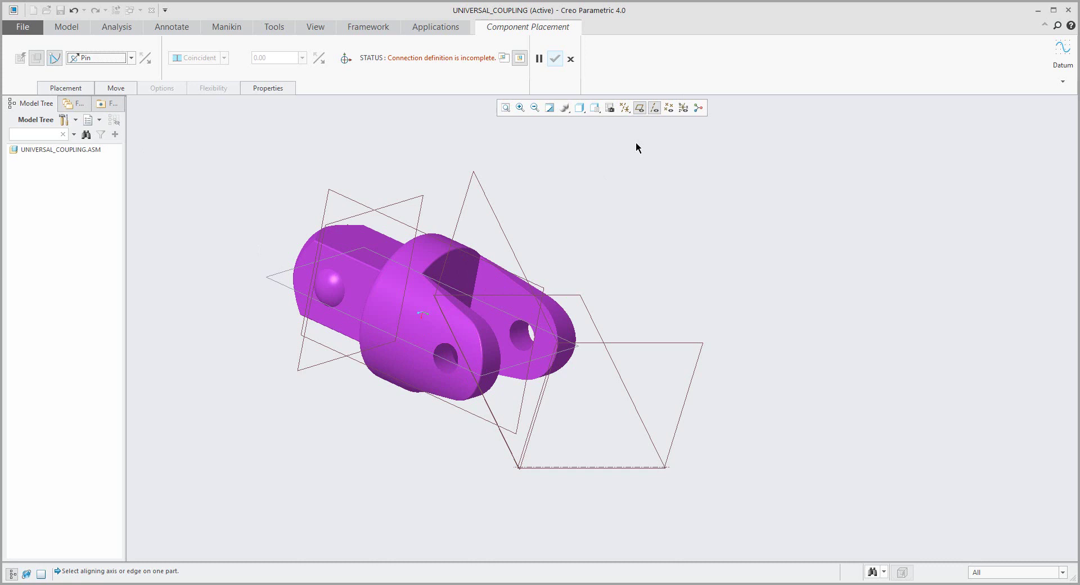
click(467, 333)
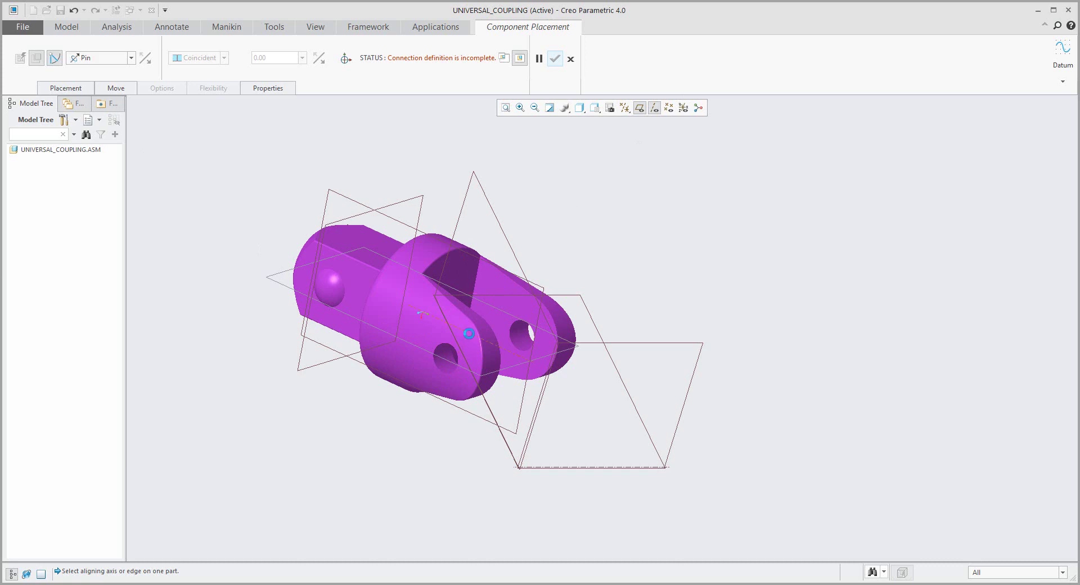
click(625, 468)
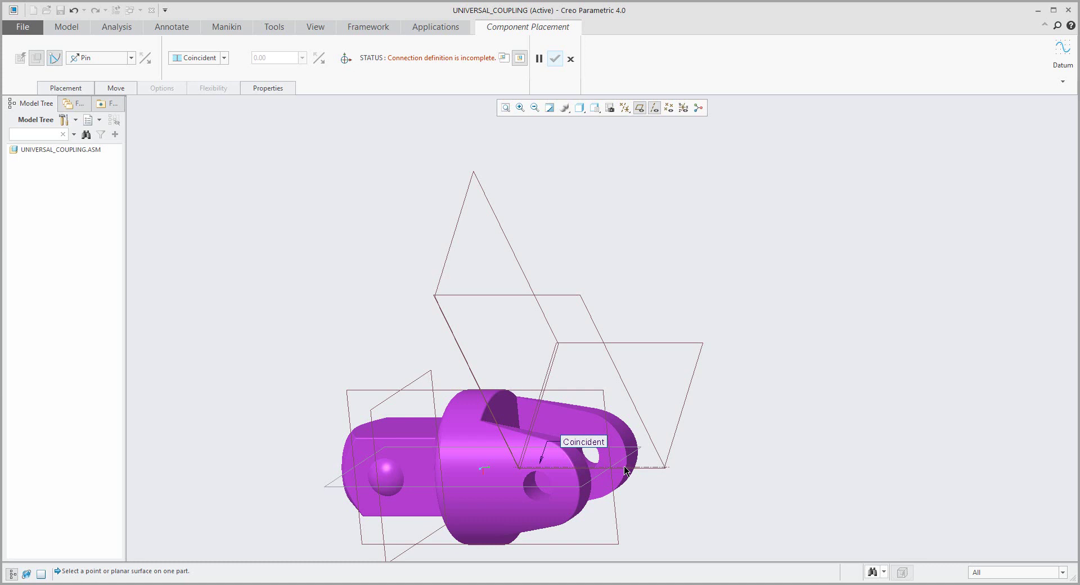
Make the flat face between the top part's fork arms coincident with the ASM_RIGHT plane and accept the placement.
click(502, 409)
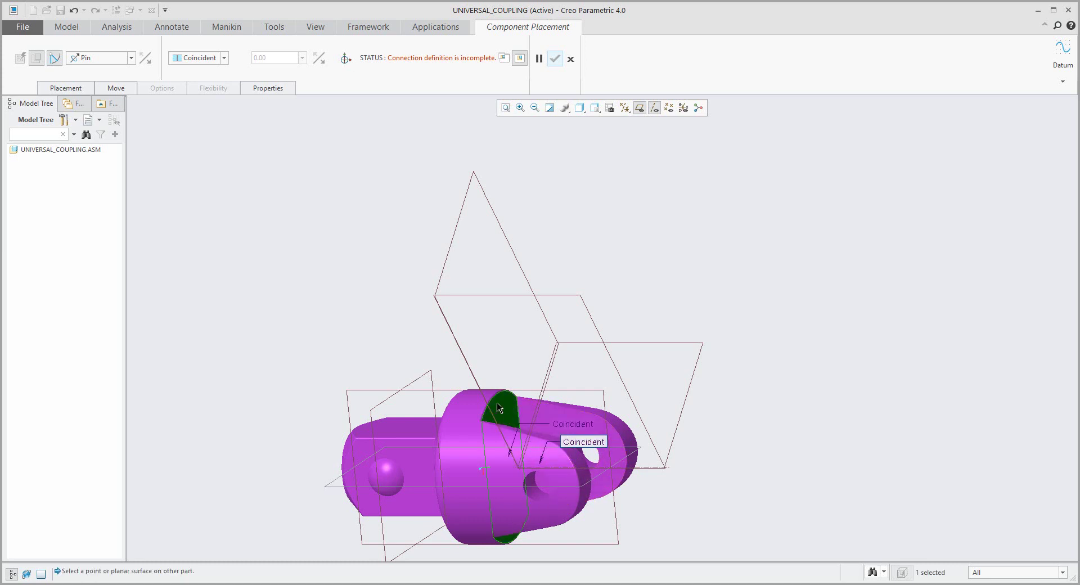
click(445, 261)
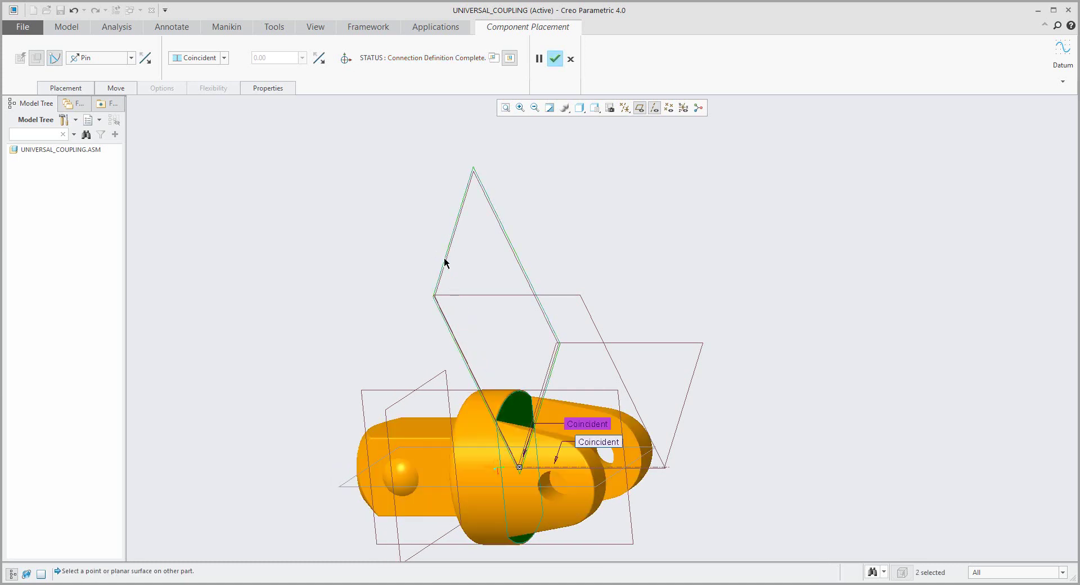
click(66, 88)
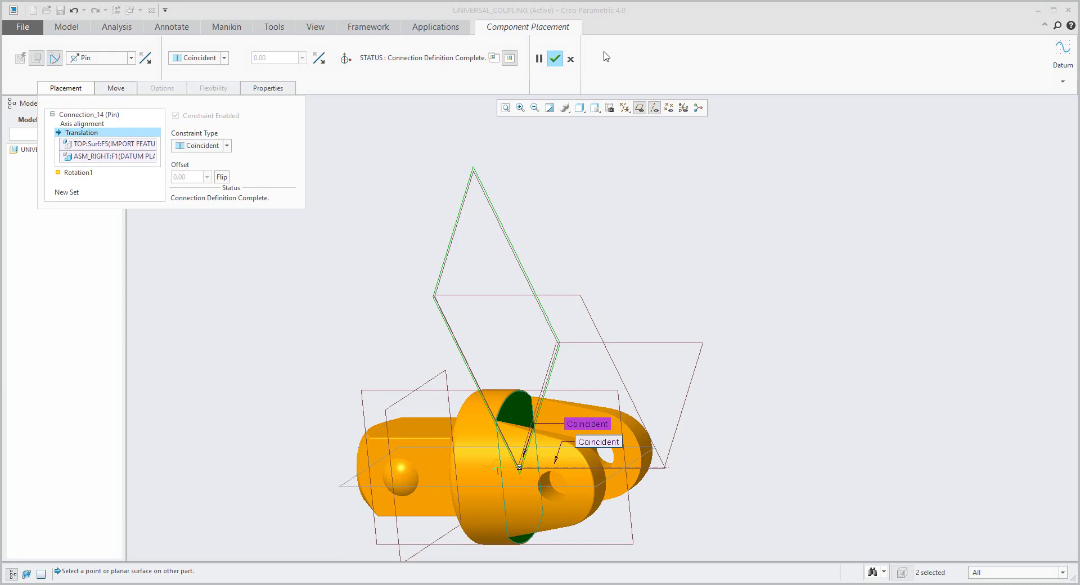
click(555, 59)
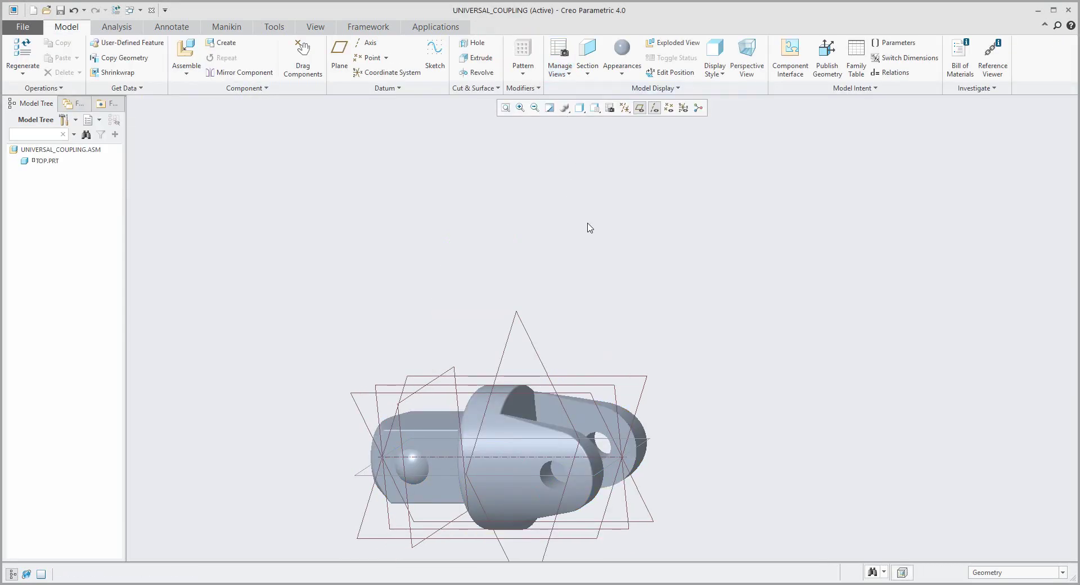
Test the top part's pin rotation with Drag Components.
scroll(587, 224, down, 1)
scroll(587, 223, up, 3)
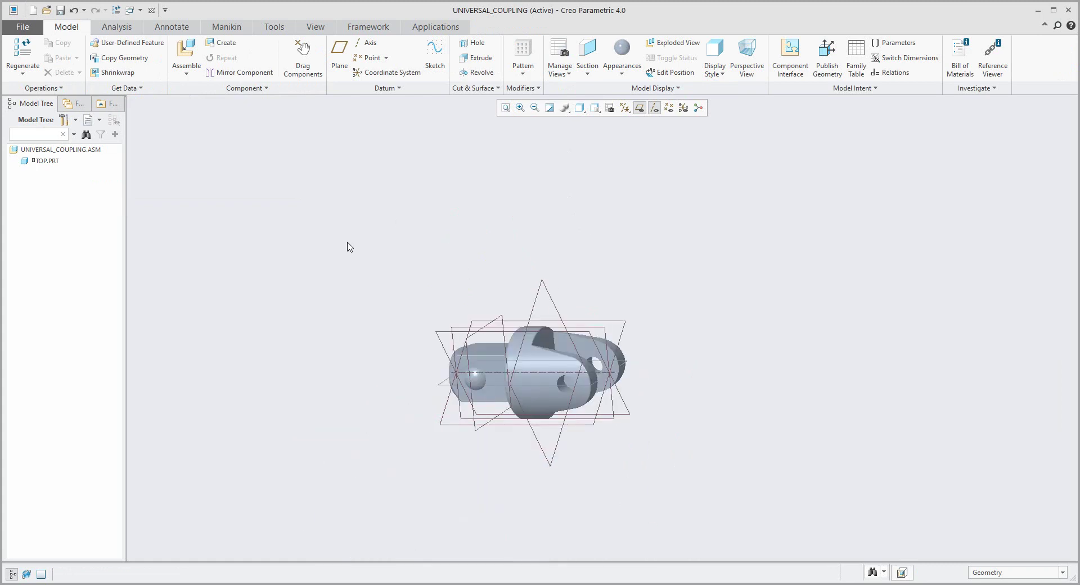
click(302, 56)
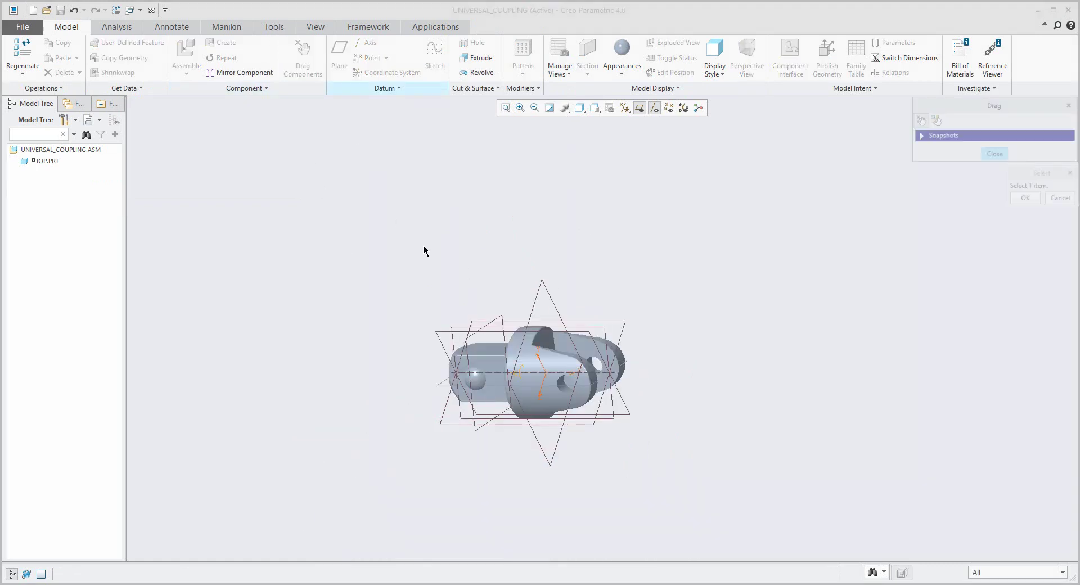
click(494, 353)
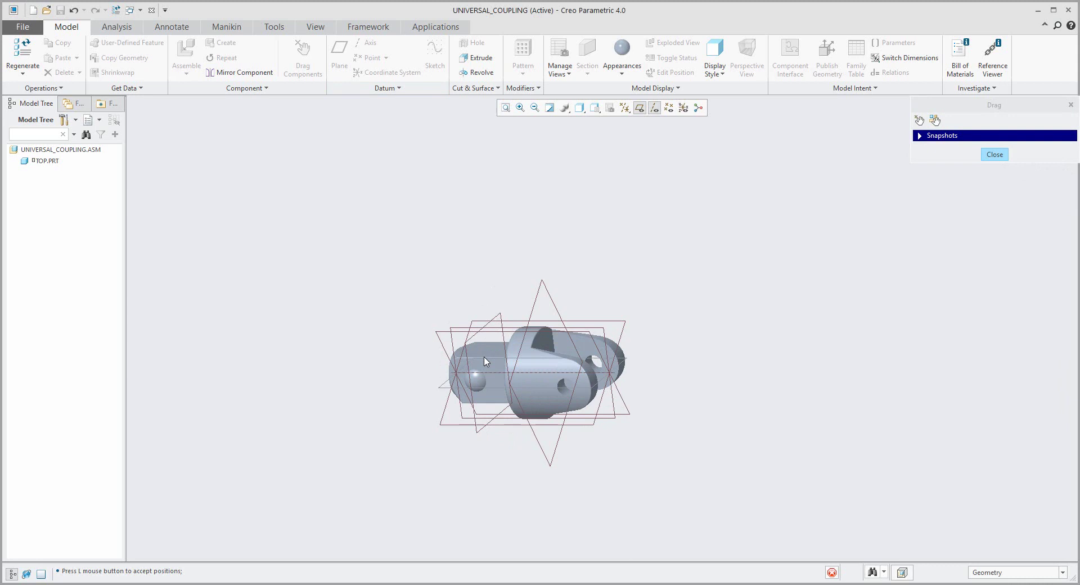
click(489, 354)
middle_click(467, 246)
middle_click(440, 238)
scroll(455, 259, up, 4)
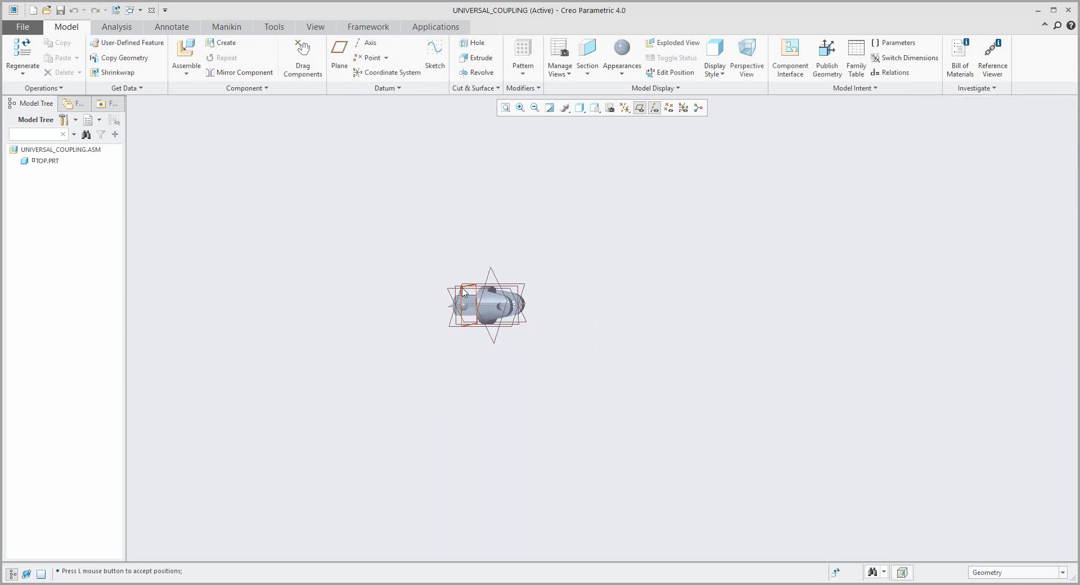
scroll(462, 288, down, 4)
mouse_move(477, 283)
middle_down()
mouse_move(478, 249)
mouse_move(485, 258)
mouse_move(465, 269)
middle_up()
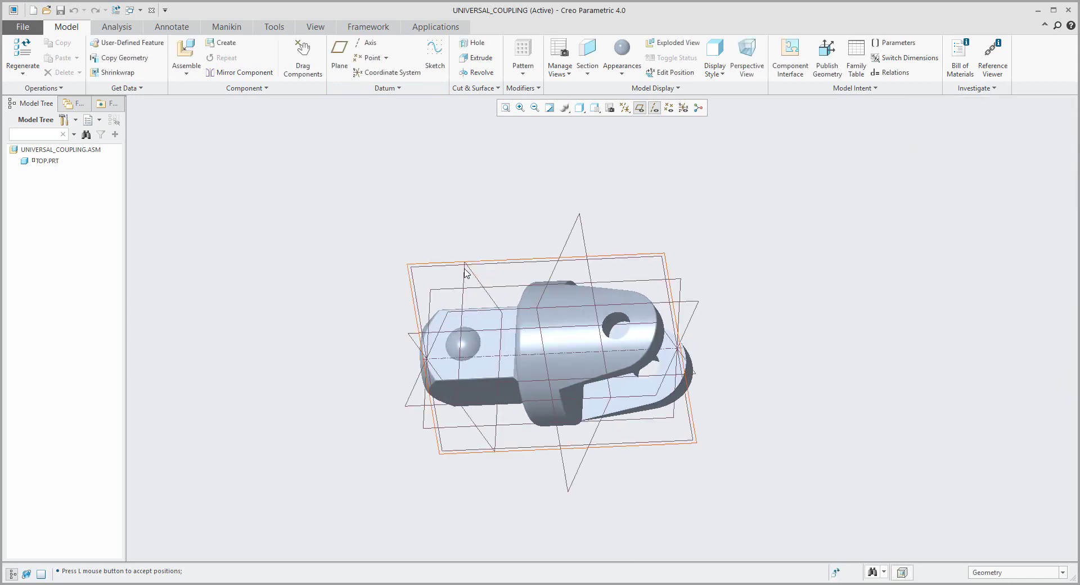
scroll(464, 269, up, 1)
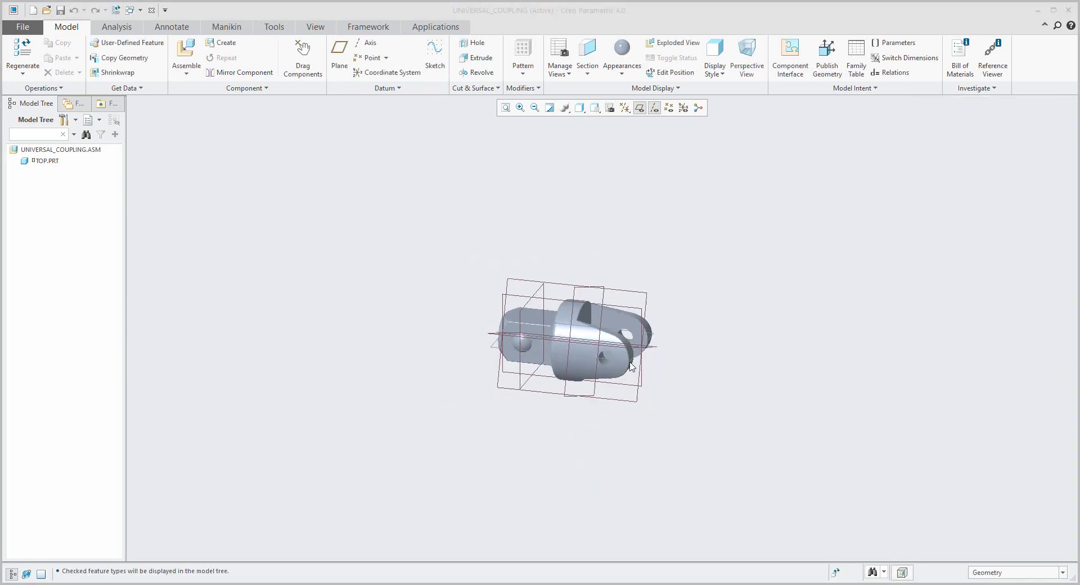
scroll(617, 357, down, 4)
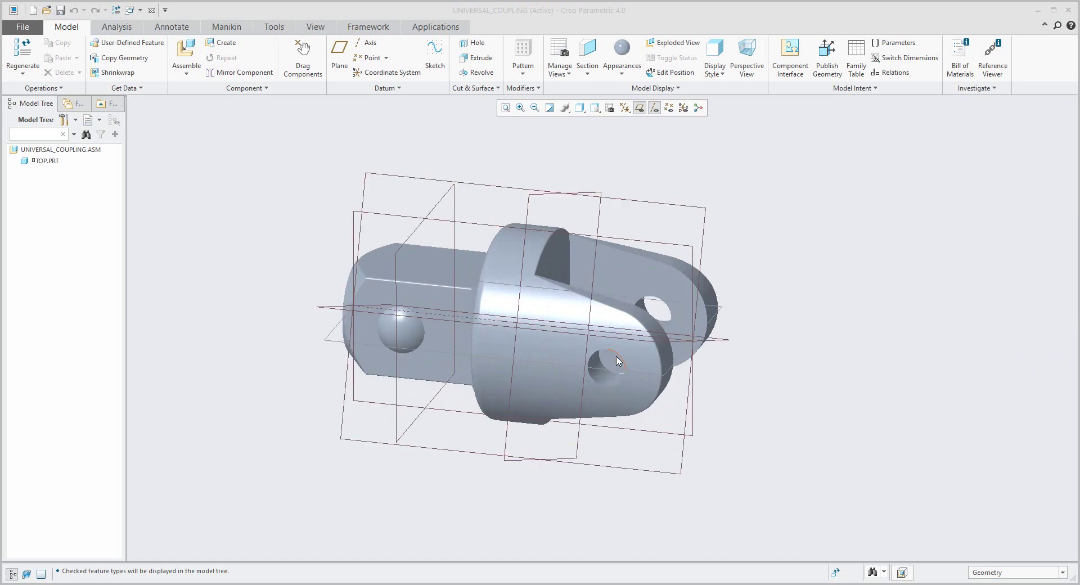
scroll(499, 306, up, 4)
Insert middle.prt into the assembly as the second component.
middle_drag(499, 306, 485, 320)
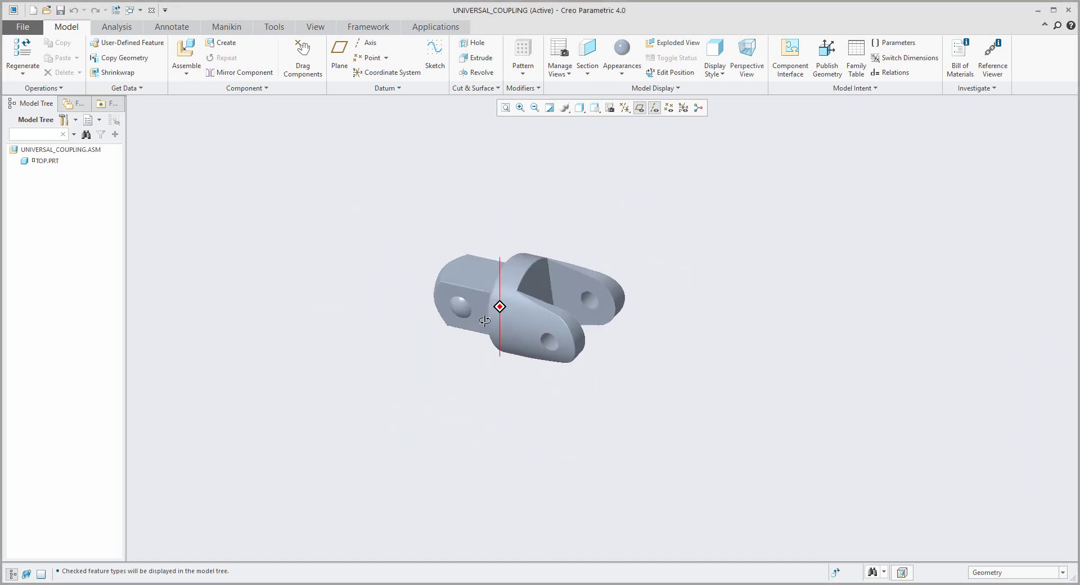
click(186, 51)
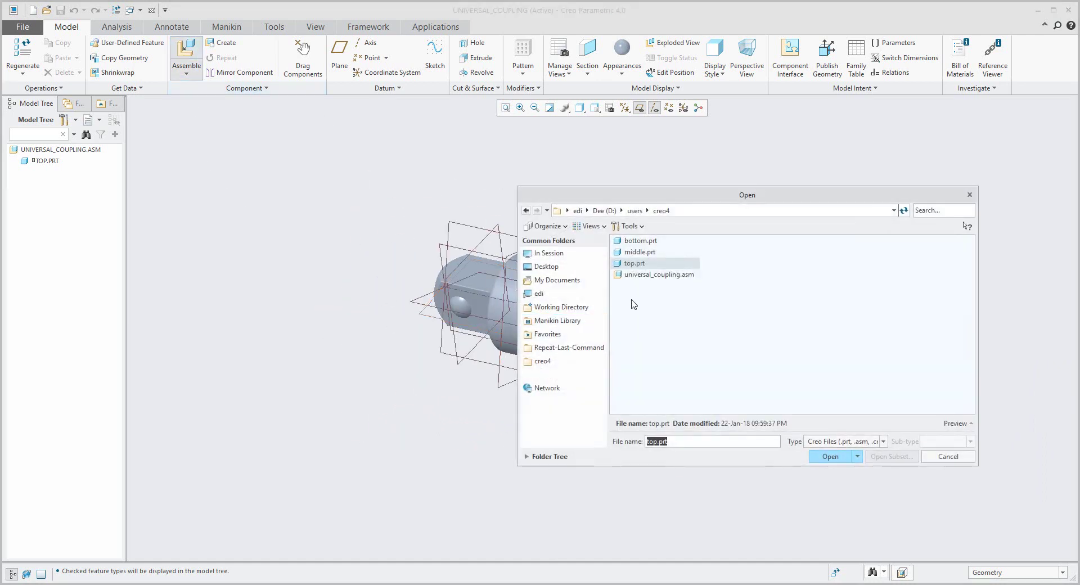
click(636, 252)
click(830, 456)
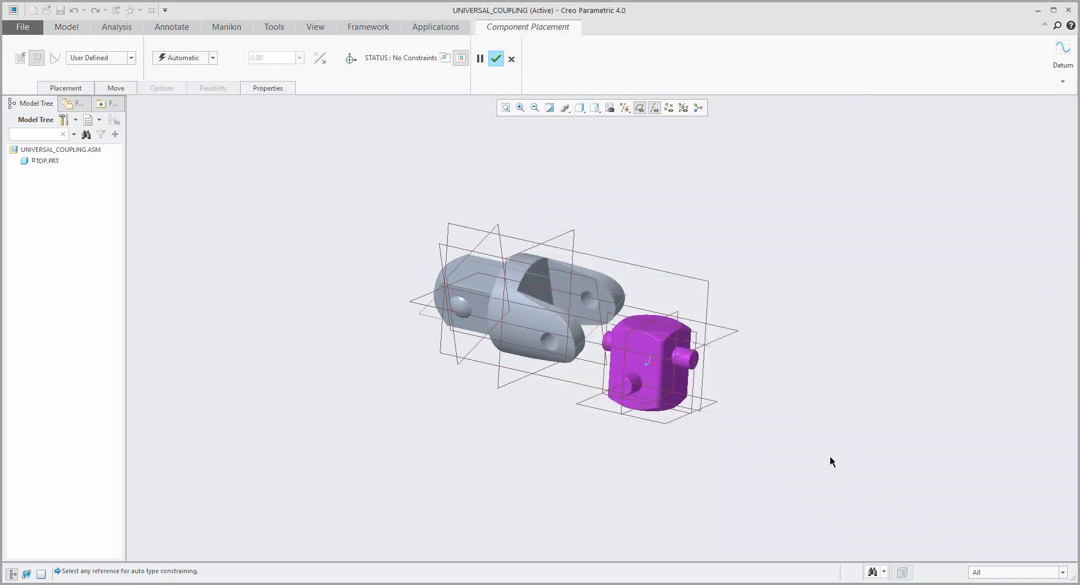
Move and rotate the unplaced middle part to a spot below the top part's fork, and hide the datum planes and axes.
ctrl+alt+right_drag(691, 419, 583, 470)
ctrl+alt+middle_drag(495, 412, 493, 390)
ctrl+alt+drag(494, 389, 483, 407)
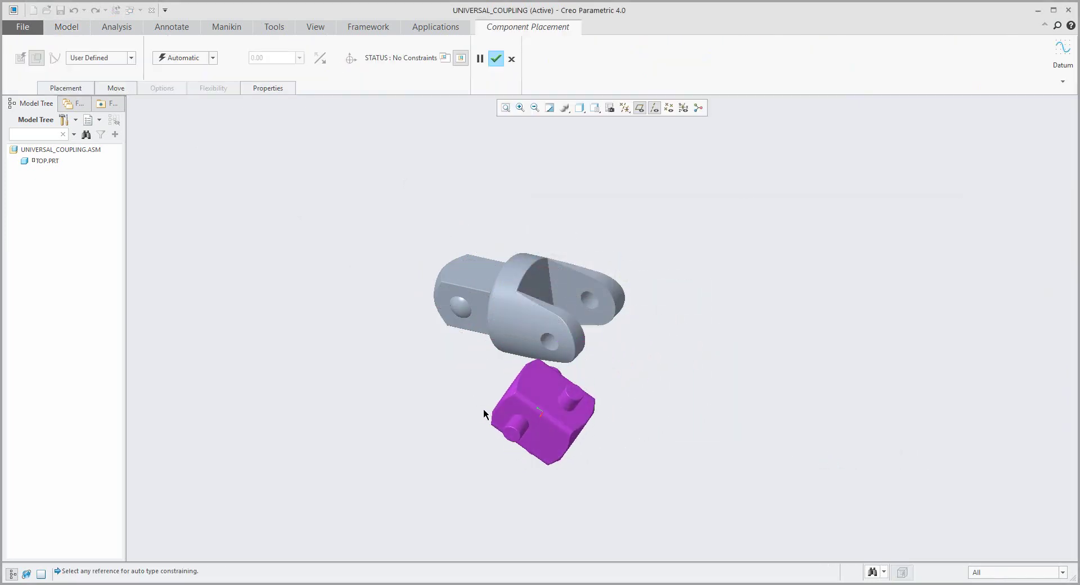
click(640, 108)
click(653, 110)
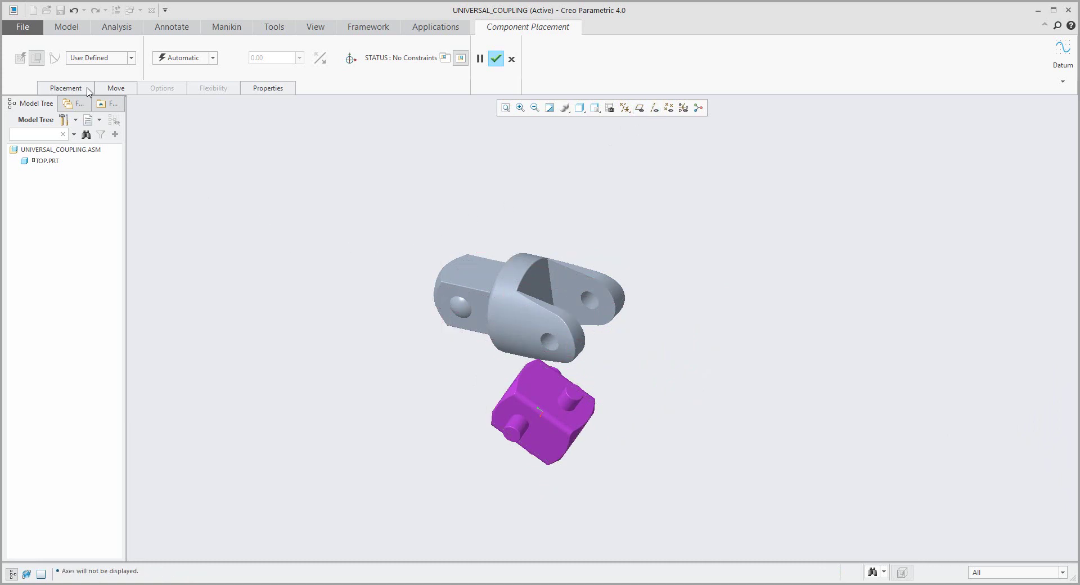
Give the middle part a Pin connection with its peg aligned to the hole in the top part's fork arm.
click(102, 60)
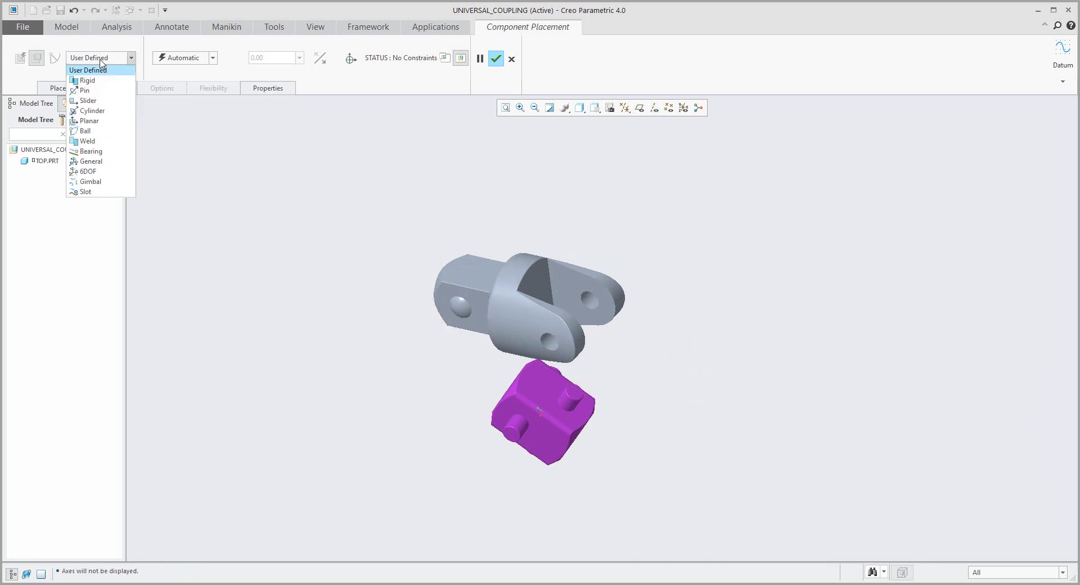
click(93, 94)
scroll(510, 421, down, 2)
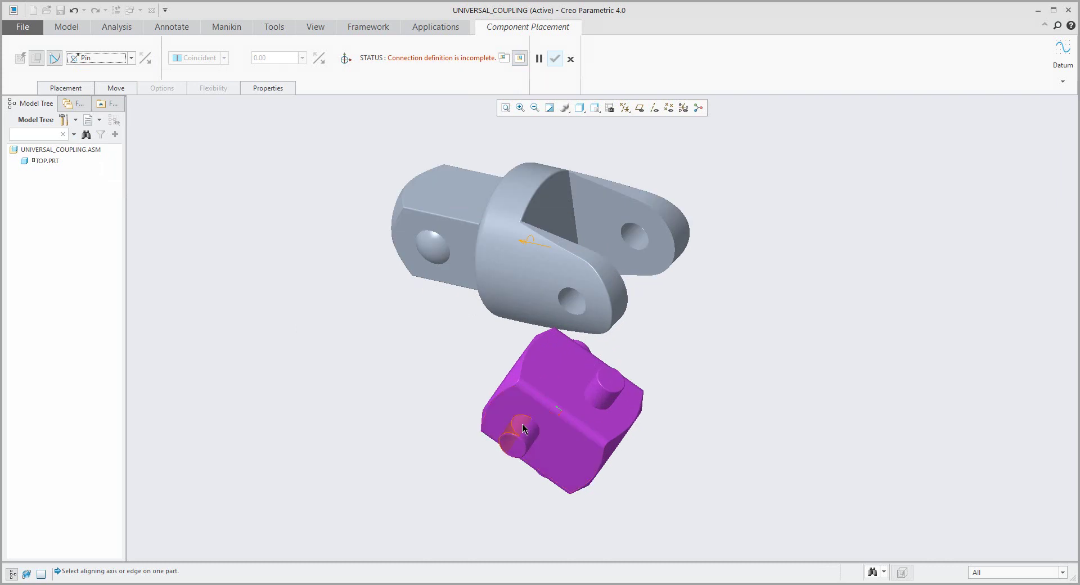
click(523, 429)
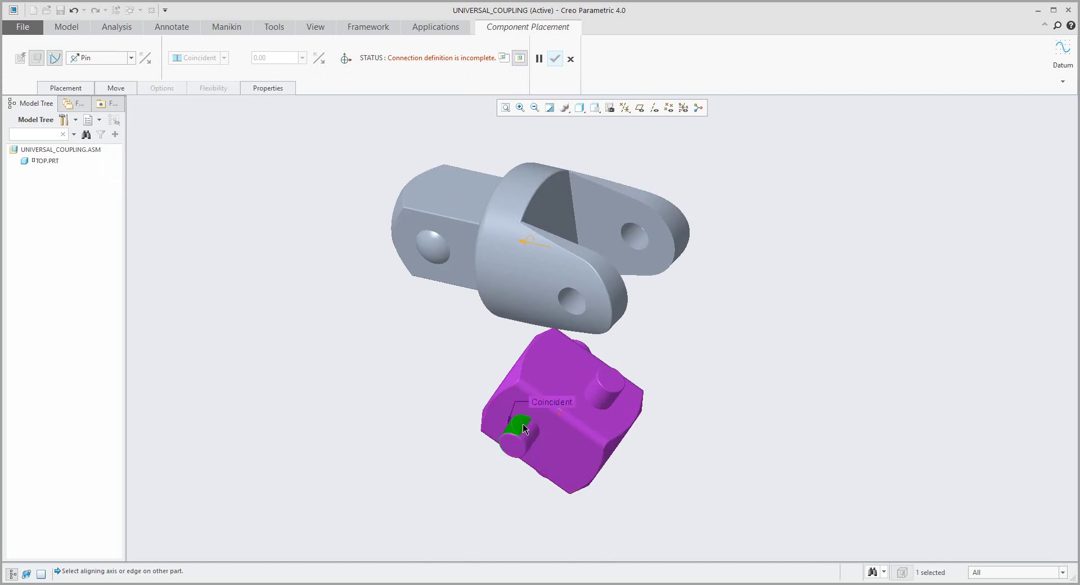
click(567, 298)
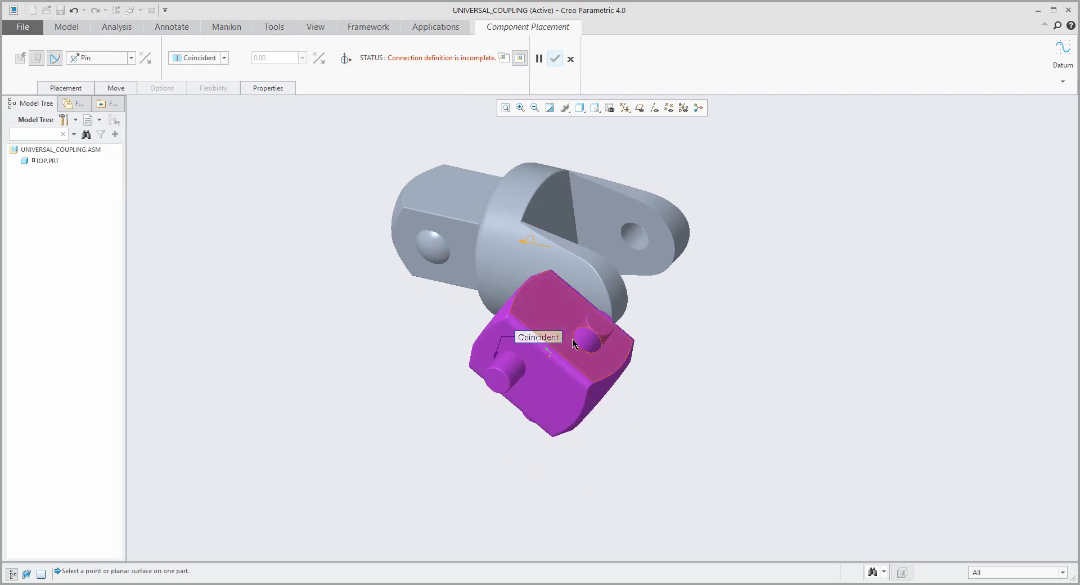
Set the pin's translation by making the middle part's flat side face coincident with the fork arm's inner face, and accept the placement.
ctrl+alt+right_drag(749, 266, 788, 227)
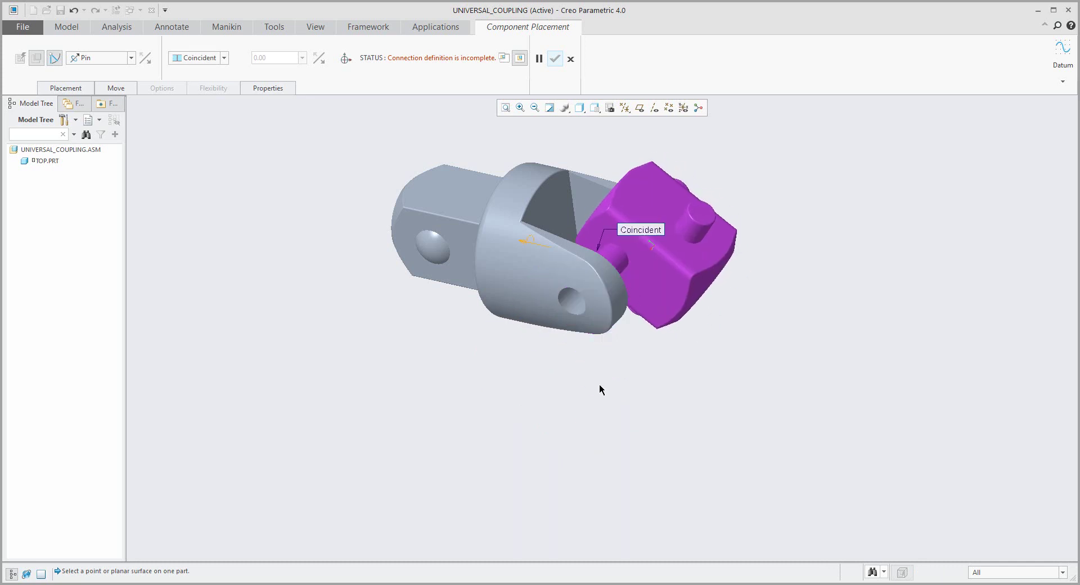
click(70, 88)
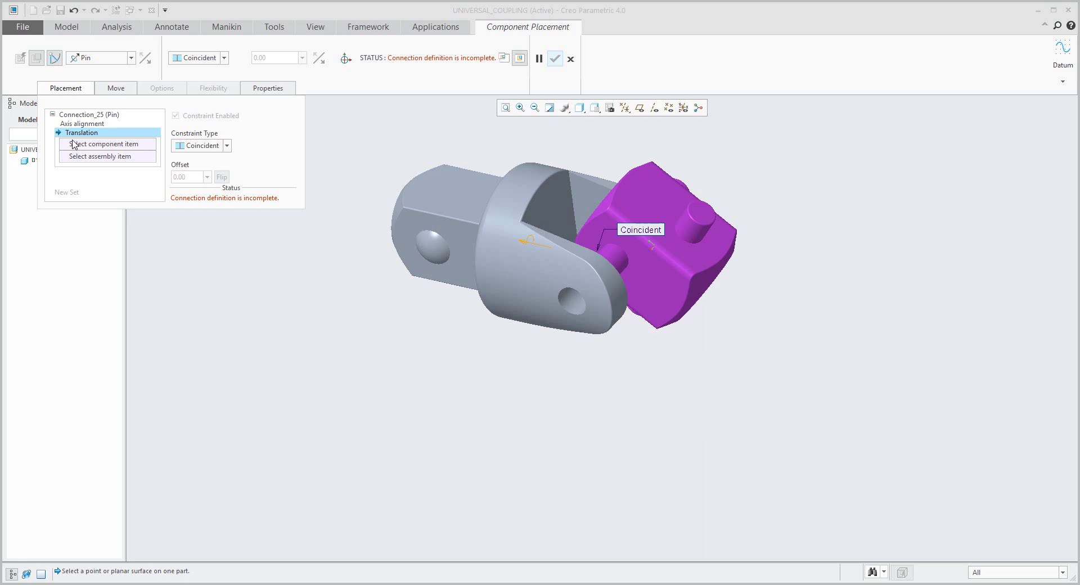
click(661, 305)
middle_drag(659, 304, 556, 298)
click(610, 227)
middle_drag(610, 228, 633, 285)
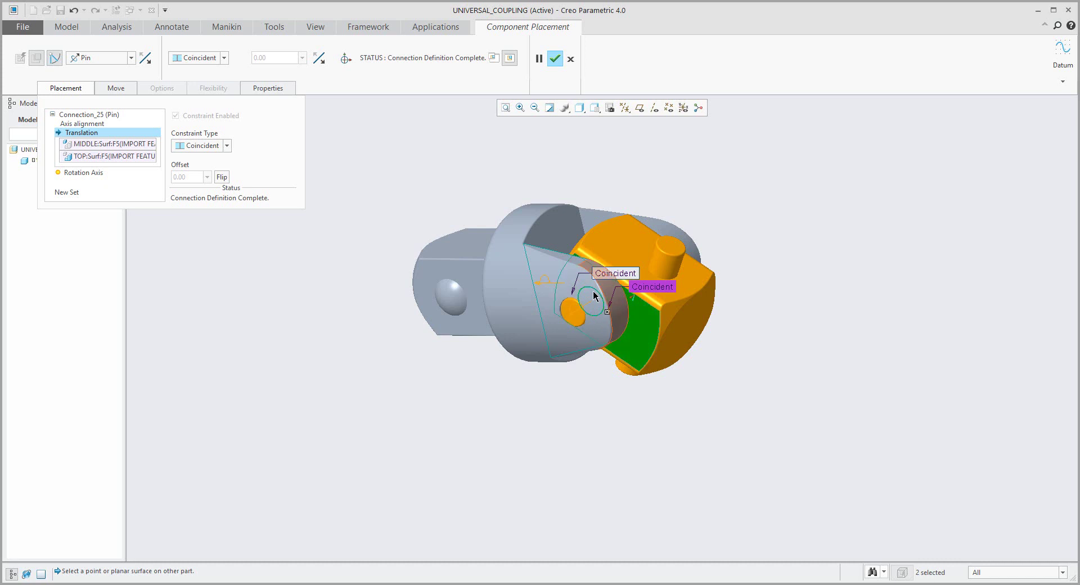
click(554, 58)
Test the motion of the top and middle parts with Drag Components by swinging the fork and the middle block.
scroll(668, 326, down, 3)
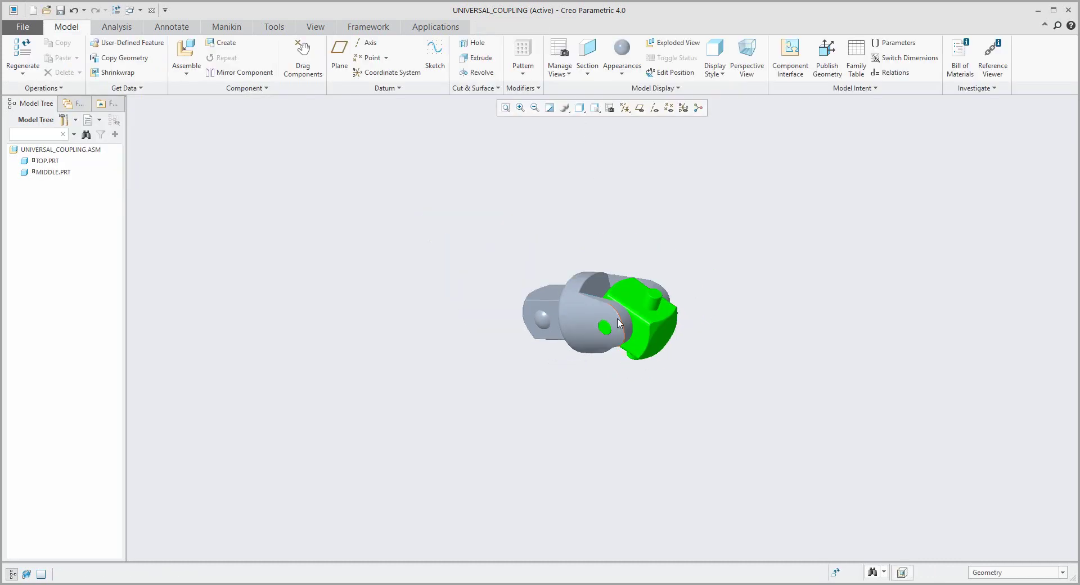
middle_drag(668, 326, 609, 341)
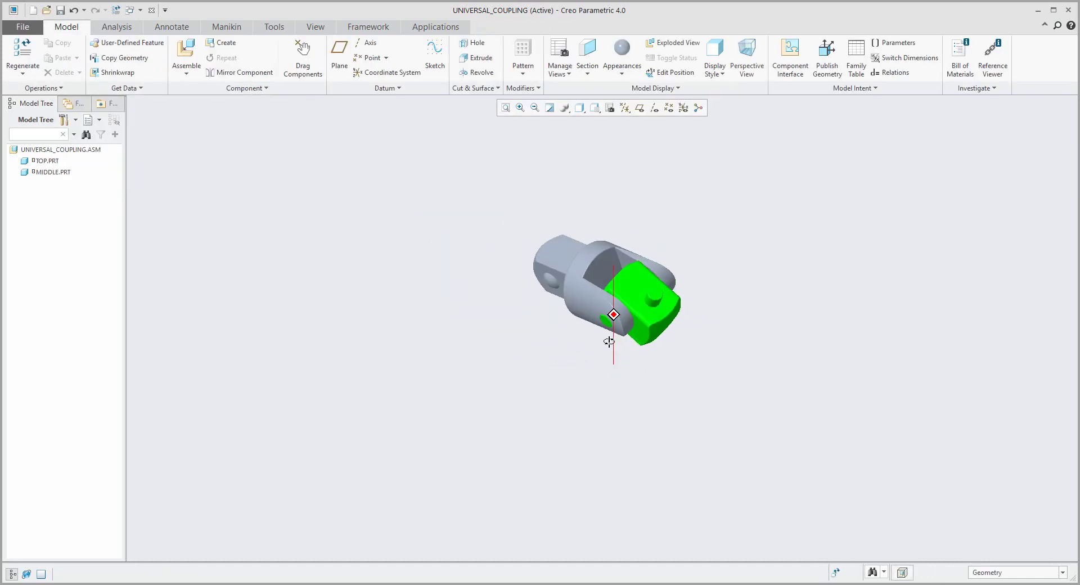
click(302, 61)
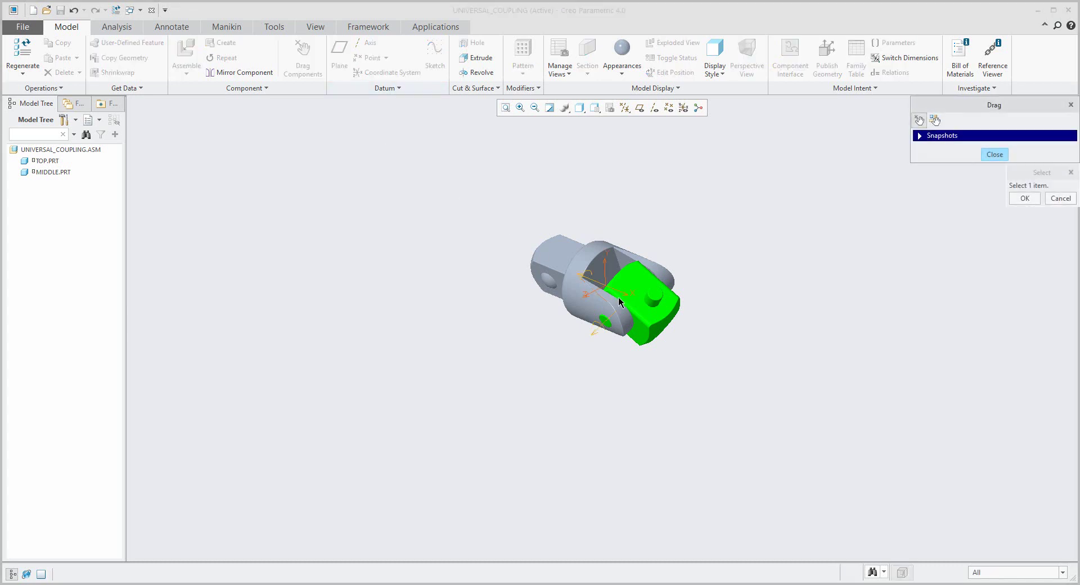
click(613, 326)
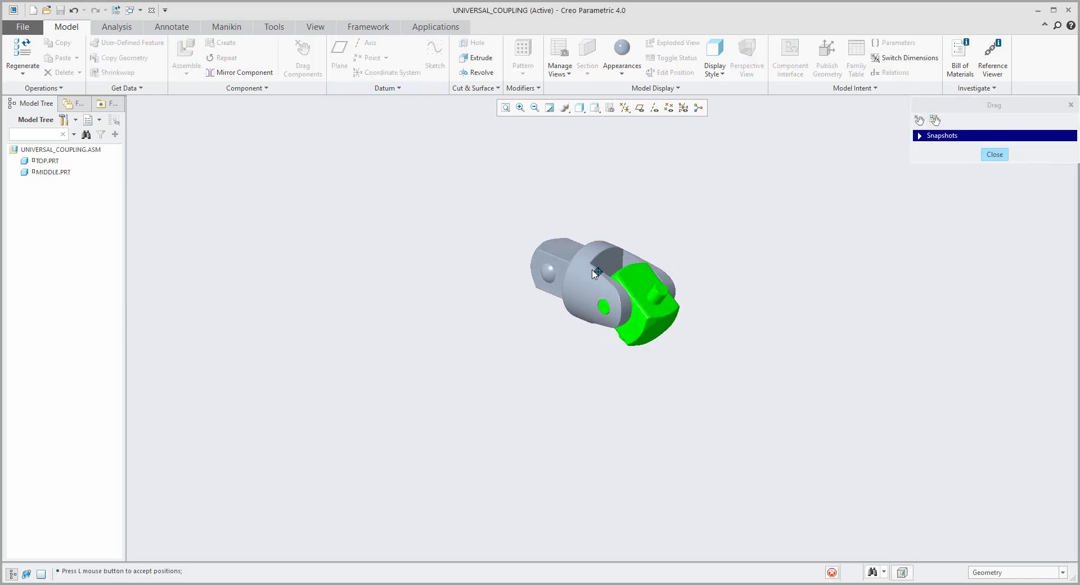
click(595, 289)
click(646, 322)
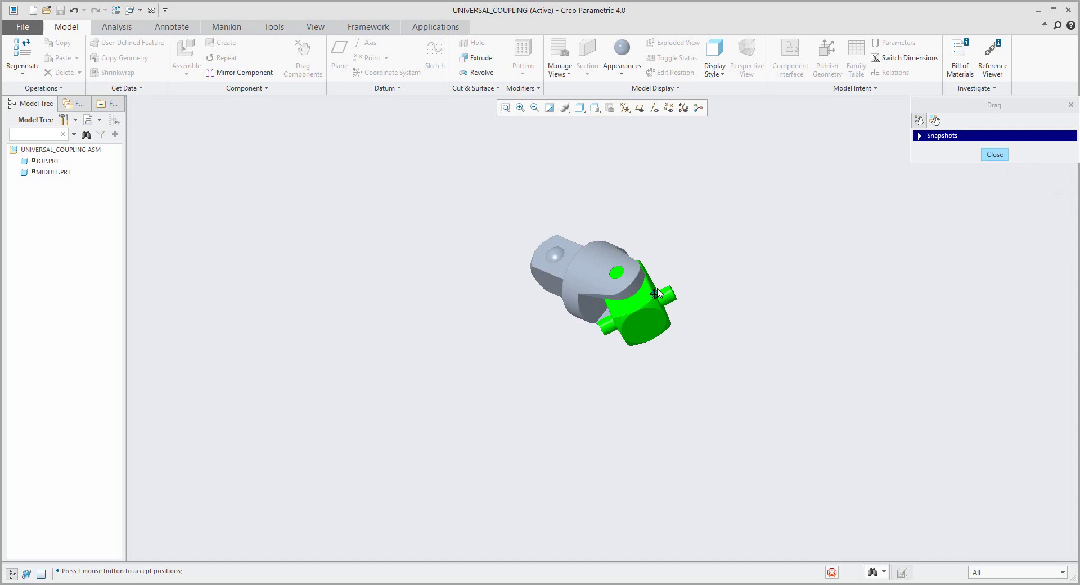
click(671, 369)
Pivot the middle part in the fork once more, examine the joint from several sides and end the component dragging.
middle_drag(670, 370, 668, 268)
scroll(647, 364, down, 3)
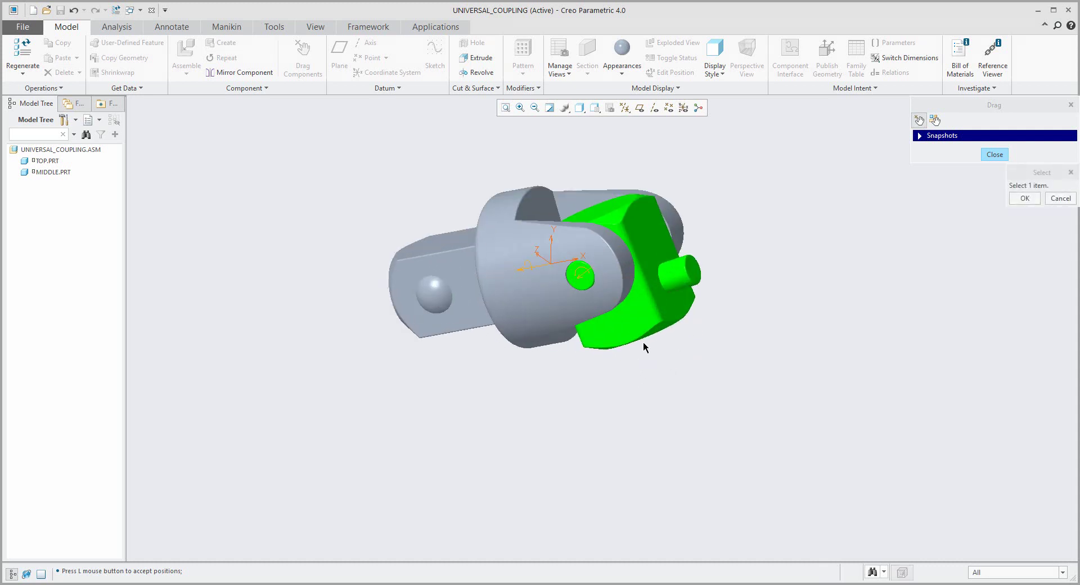
middle_drag(645, 332, 664, 344)
click(665, 340)
click(657, 294)
mouse_move(656, 295)
middle_down()
mouse_move(653, 281)
mouse_move(605, 269)
mouse_move(643, 281)
middle_up()
scroll(656, 325, up, 3)
scroll(659, 323, down, 3)
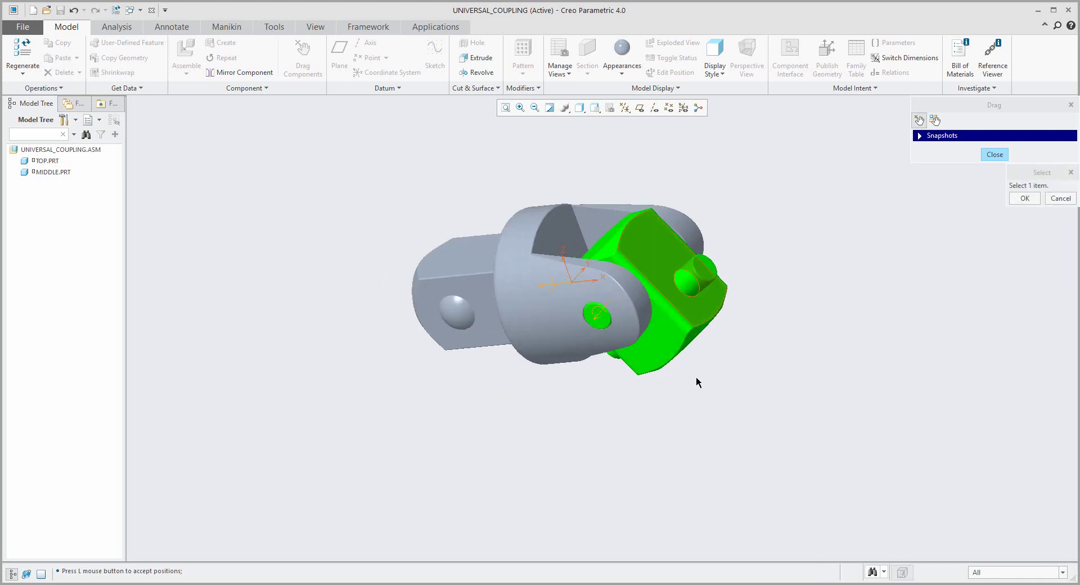
scroll(533, 326, up, 3)
mouse_move(572, 323)
middle_down()
mouse_move(669, 329)
mouse_move(656, 339)
middle_up()
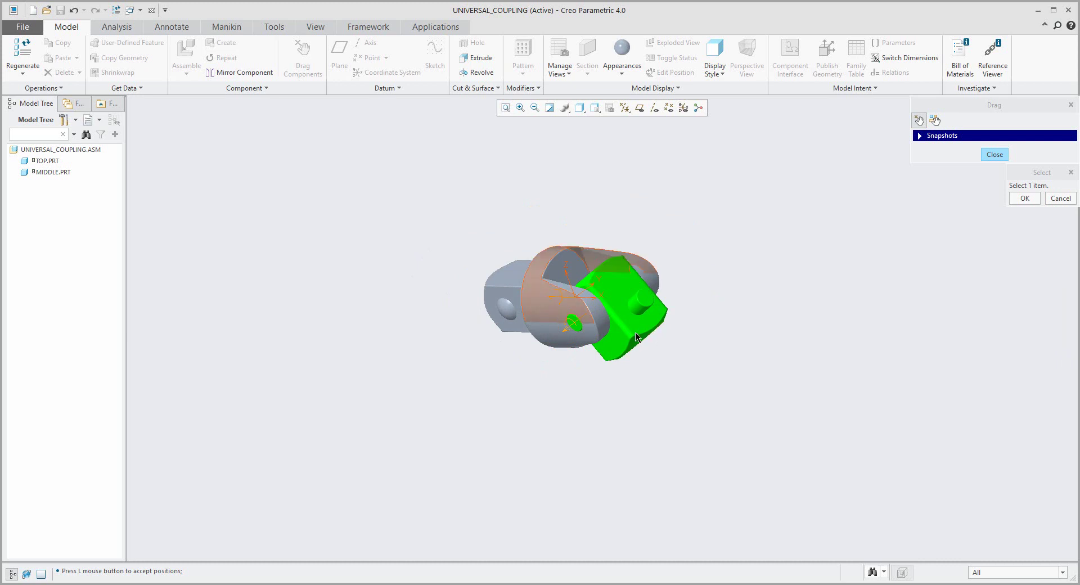
click(991, 157)
Insert bottom.prt as the third component and move and rotate it so its fork faces the middle part.
middle_drag(711, 269, 668, 287)
scroll(670, 285, down, 2)
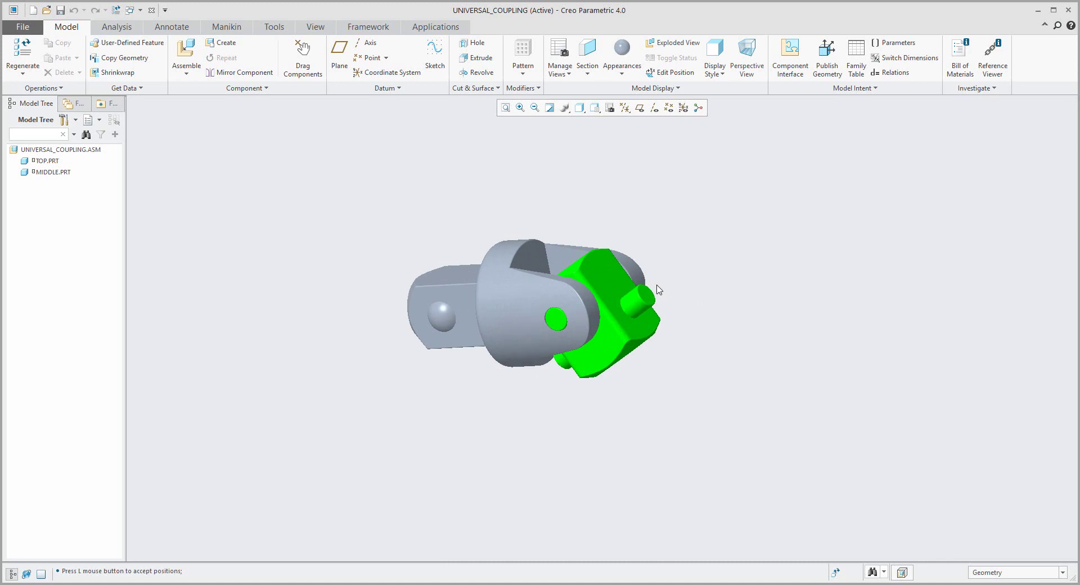
middle_drag(657, 288, 624, 296)
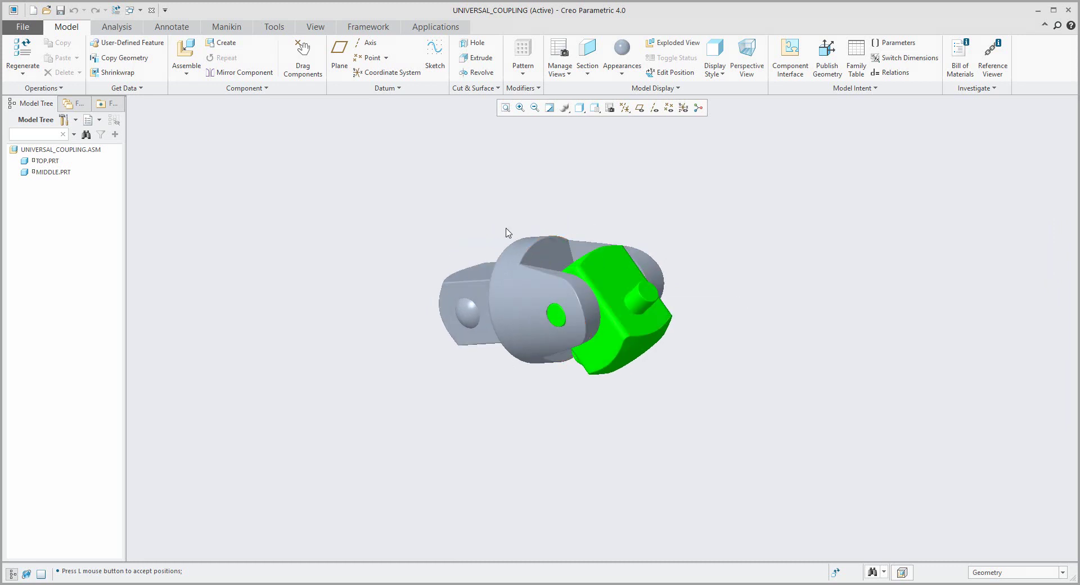
click(186, 49)
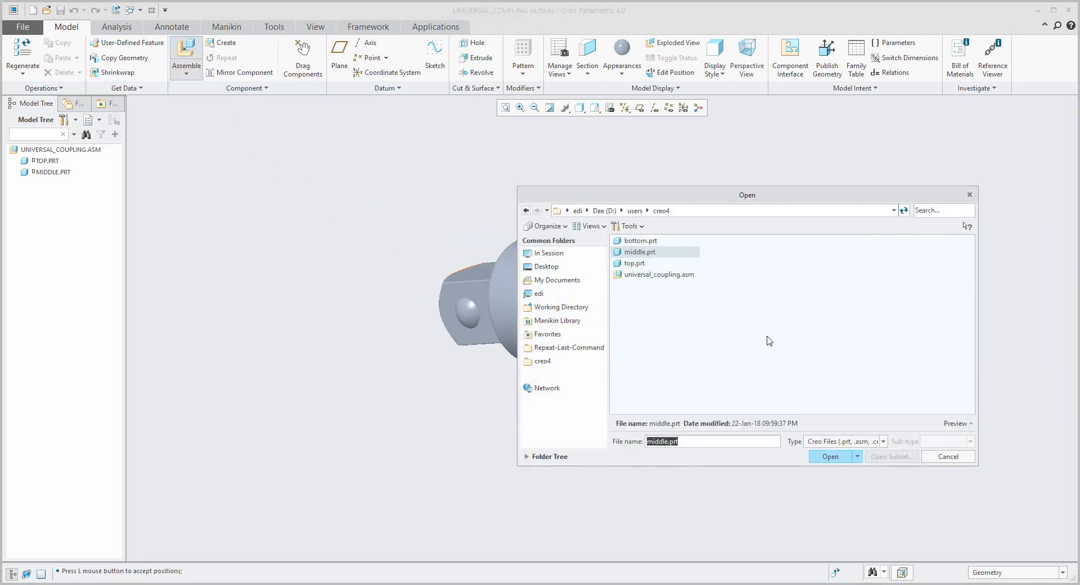
double_click(636, 242)
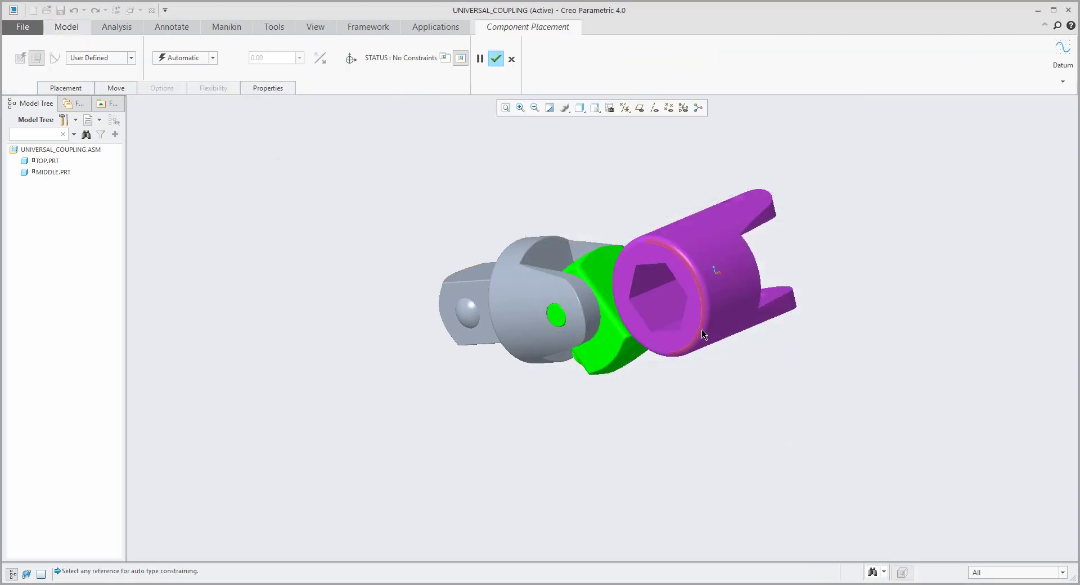
ctrl+alt+right_drag(737, 372, 790, 456)
mouse_move(790, 456)
ctrl+alt+middle_down()
mouse_move(775, 407)
mouse_move(753, 435)
mouse_move(802, 427)
mouse_move(778, 448)
ctrl+alt+middle_up()
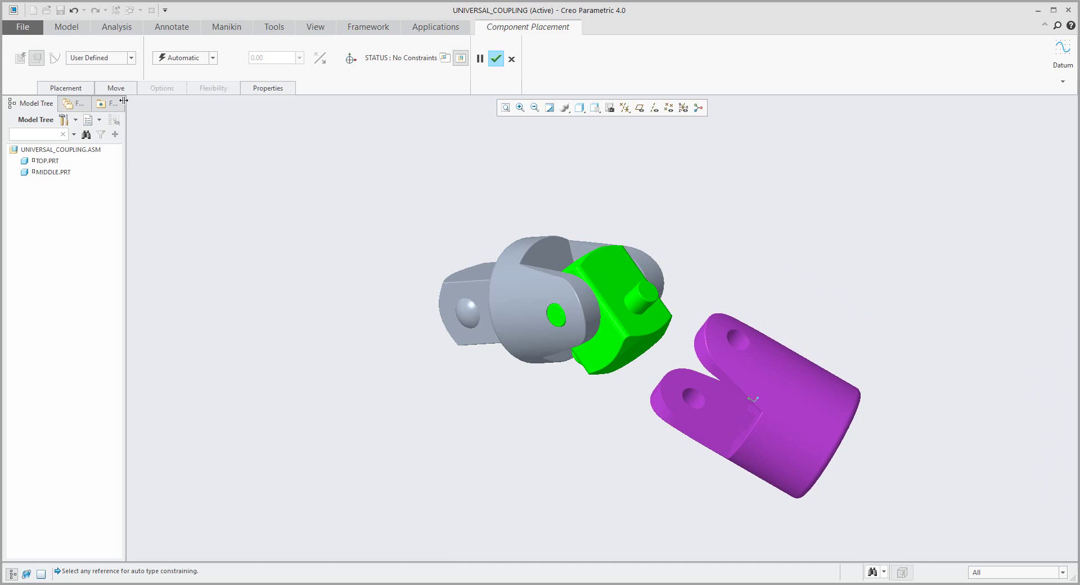
Give the bottom part a General connection with its fork hole coincident with the middle part's free peg.
click(93, 58)
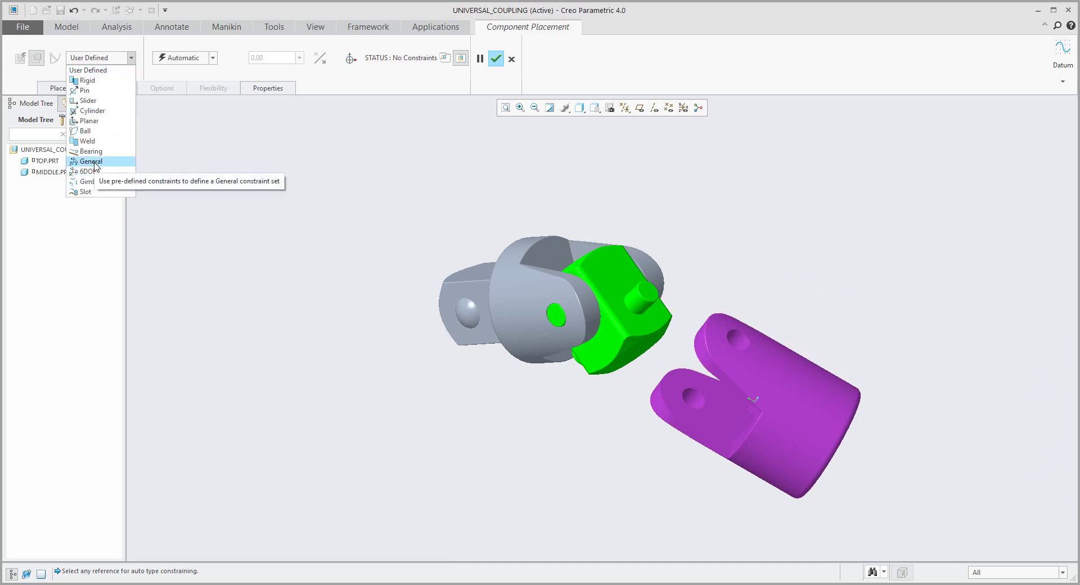
click(91, 162)
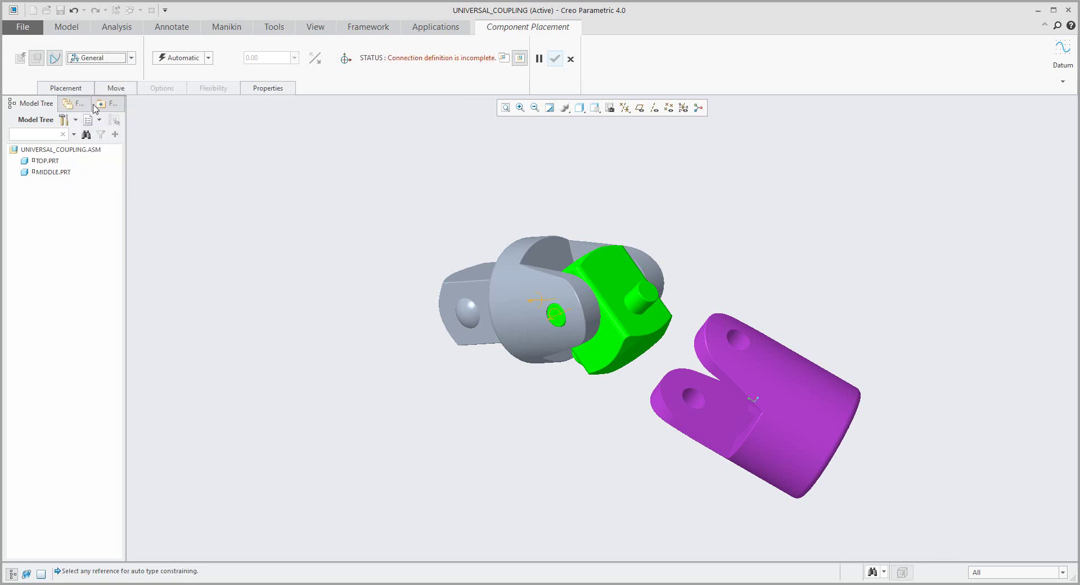
click(66, 87)
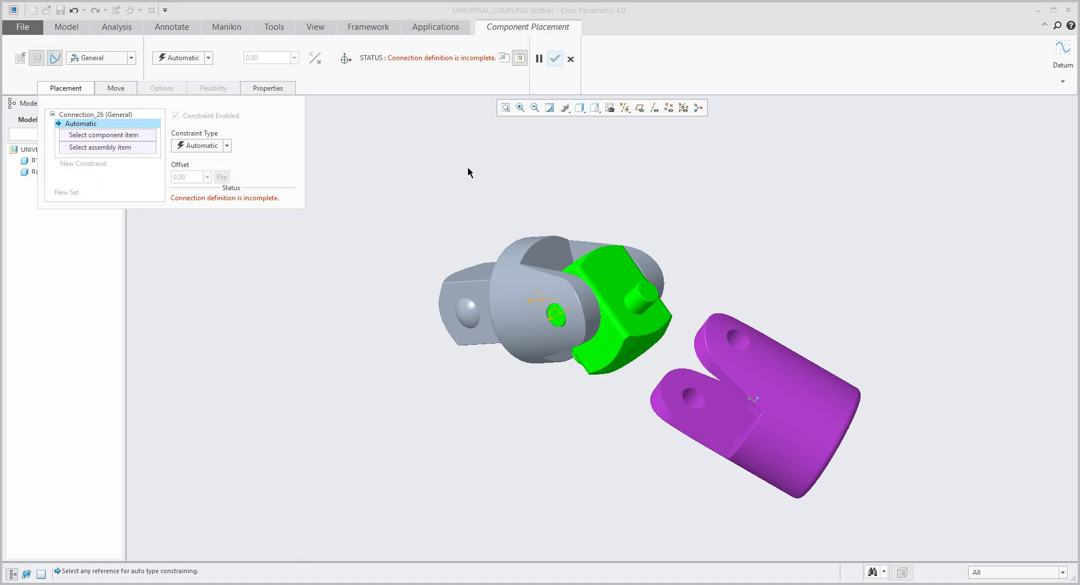
click(641, 308)
click(738, 343)
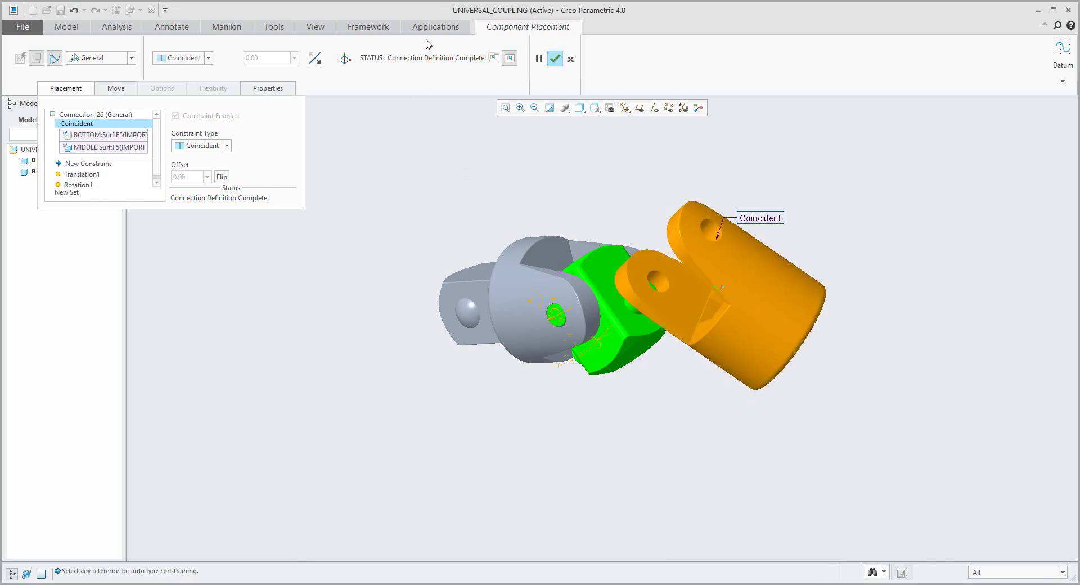
Move and rotate the bottom part along the peg axis to test its remaining freedom, leaving it clear of the middle part.
ctrl+alt+right_drag(746, 276, 615, 513)
ctrl+alt+middle_drag(616, 516, 890, 290)
middle_click(889, 290)
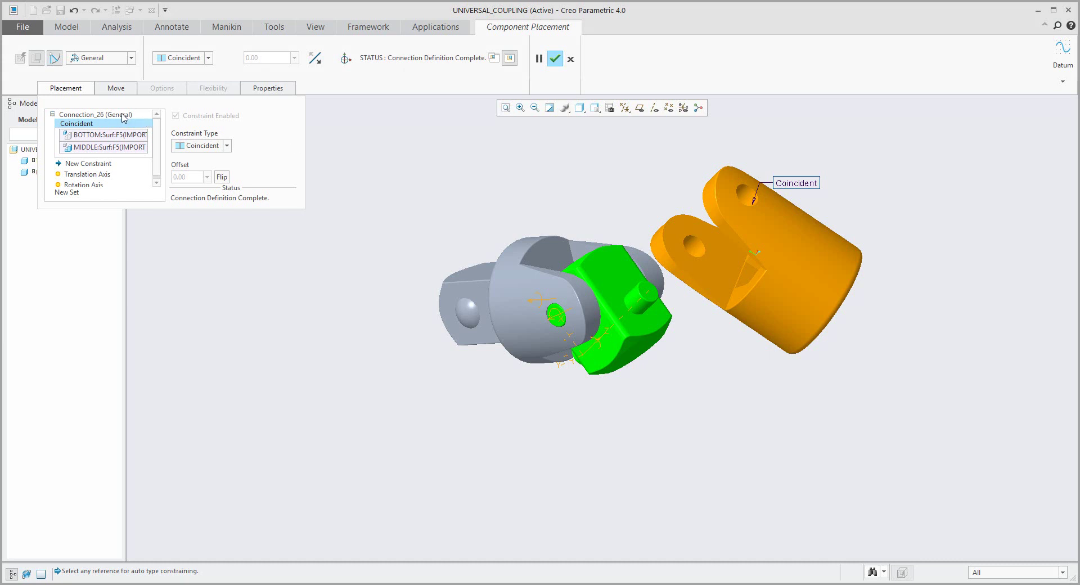
ctrl+alt+right_drag(757, 318, 828, 328)
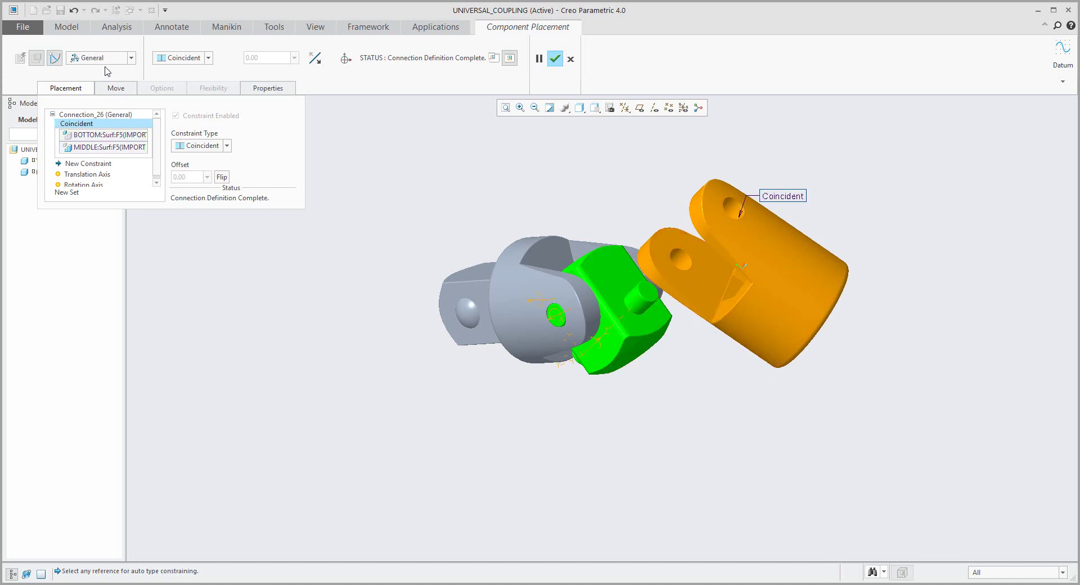
Add a second General connection set making the bottom fork arm's inner face coincident with the middle part's flat face, and accept the placement.
click(122, 60)
click(123, 59)
click(71, 193)
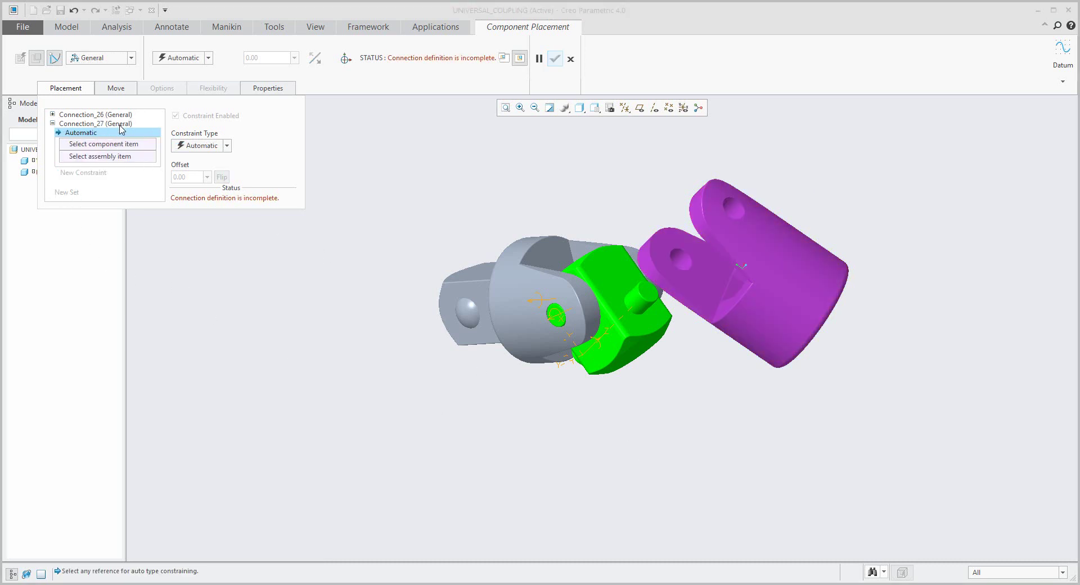
click(642, 324)
middle_drag(722, 307, 792, 256)
click(733, 265)
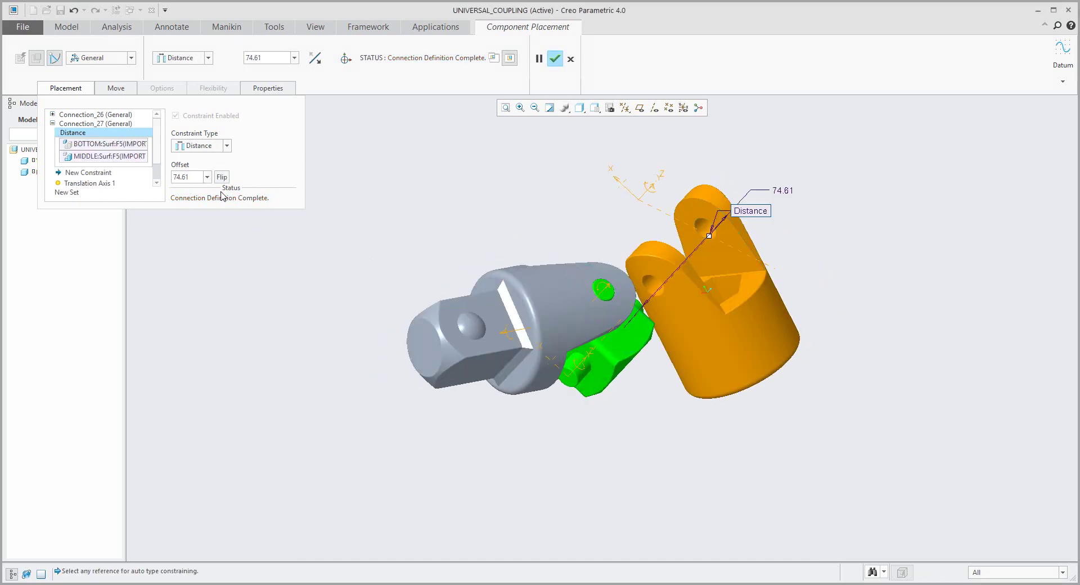
click(227, 146)
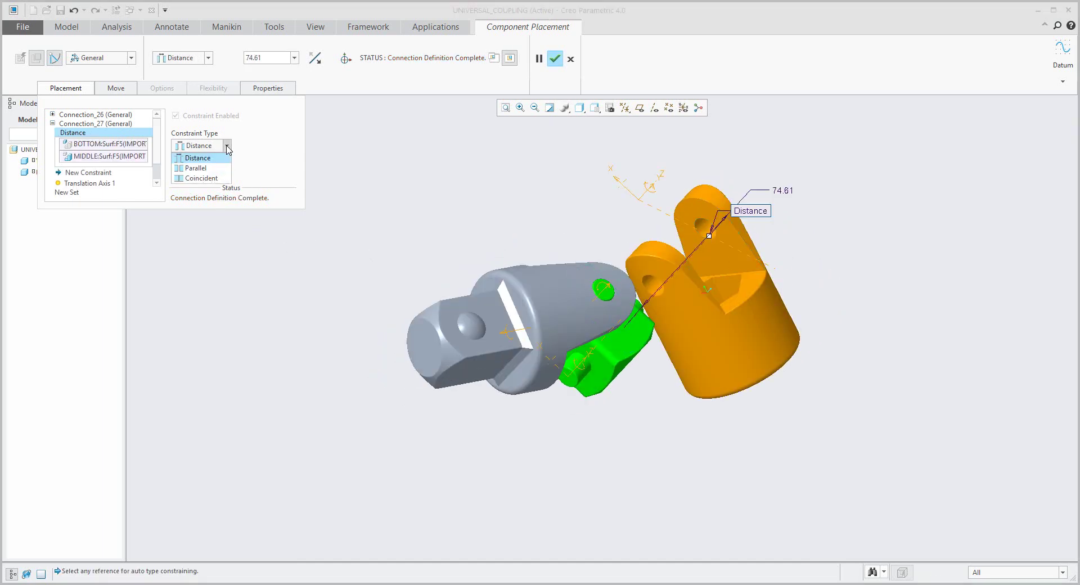
click(194, 178)
middle_drag(489, 450, 550, 369)
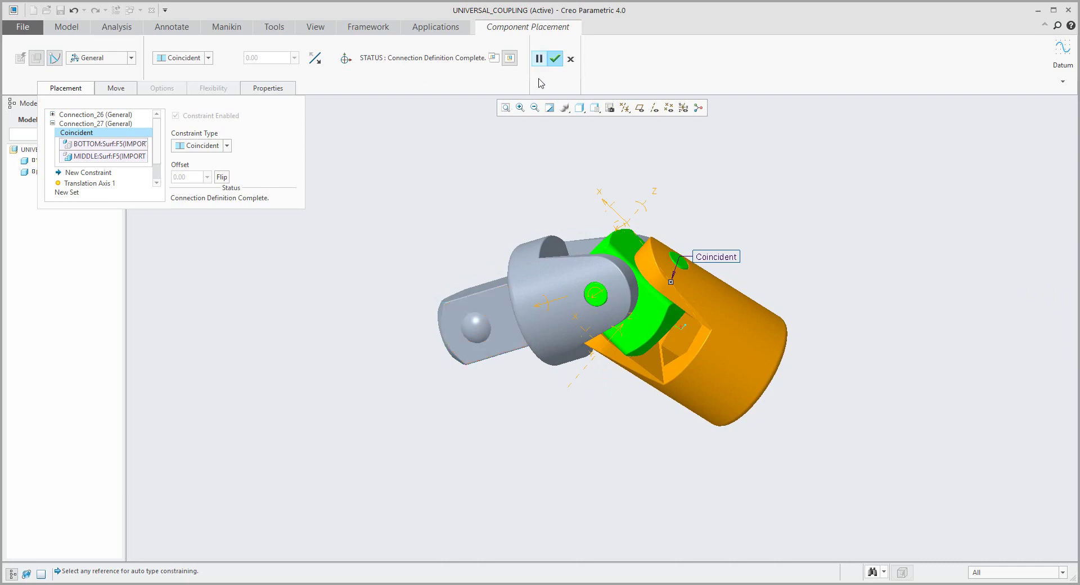
click(555, 59)
Test the motion of the complete coupling with Drag Components by swinging the bottom part's body.
middle_drag(548, 266, 548, 279)
scroll(408, 242, up, 2)
scroll(411, 223, down, 1)
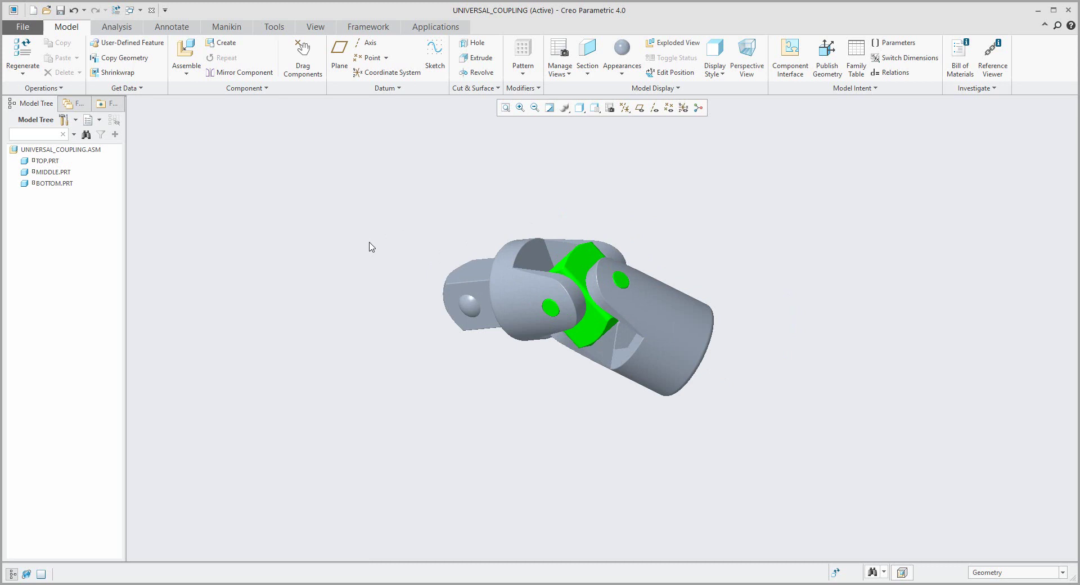
click(304, 75)
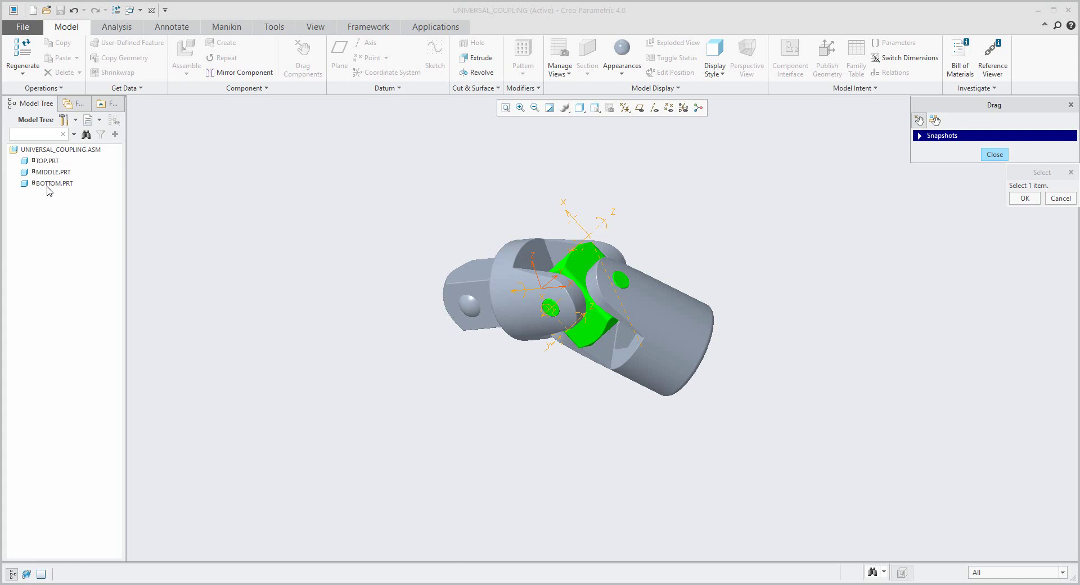
click(693, 348)
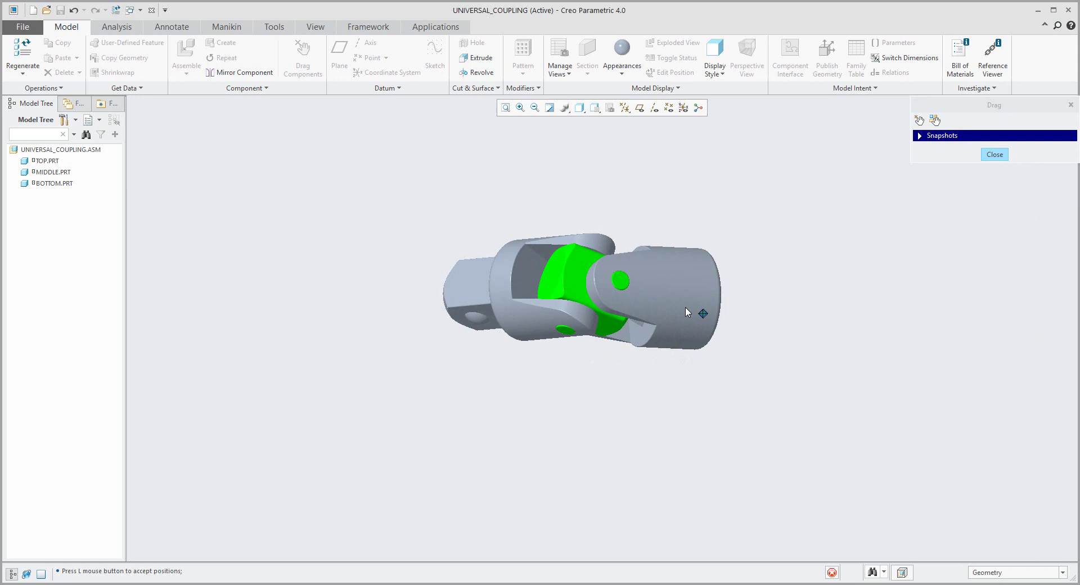
click(771, 376)
Drag the bottom part's fork arm, the central joint and the bottom body through further positions to check how the coupling rotates.
middle_drag(648, 330, 631, 357)
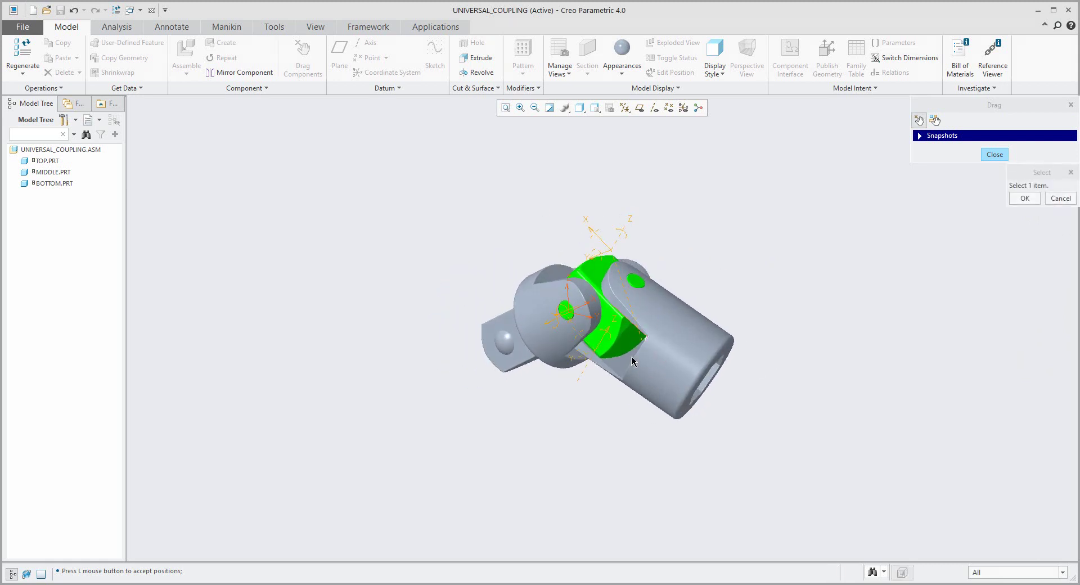
click(605, 372)
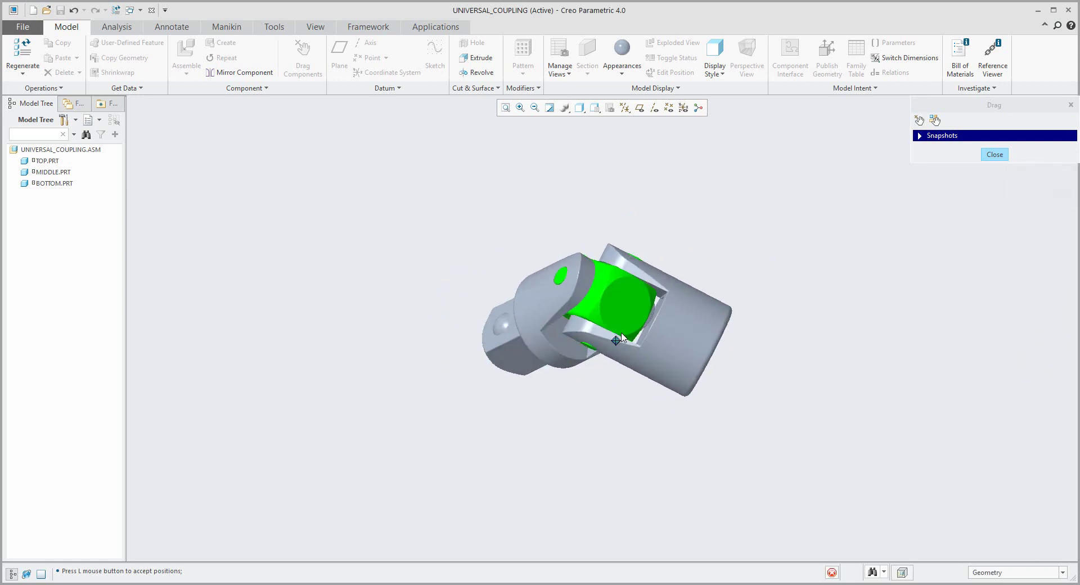
click(623, 397)
click(599, 283)
click(606, 311)
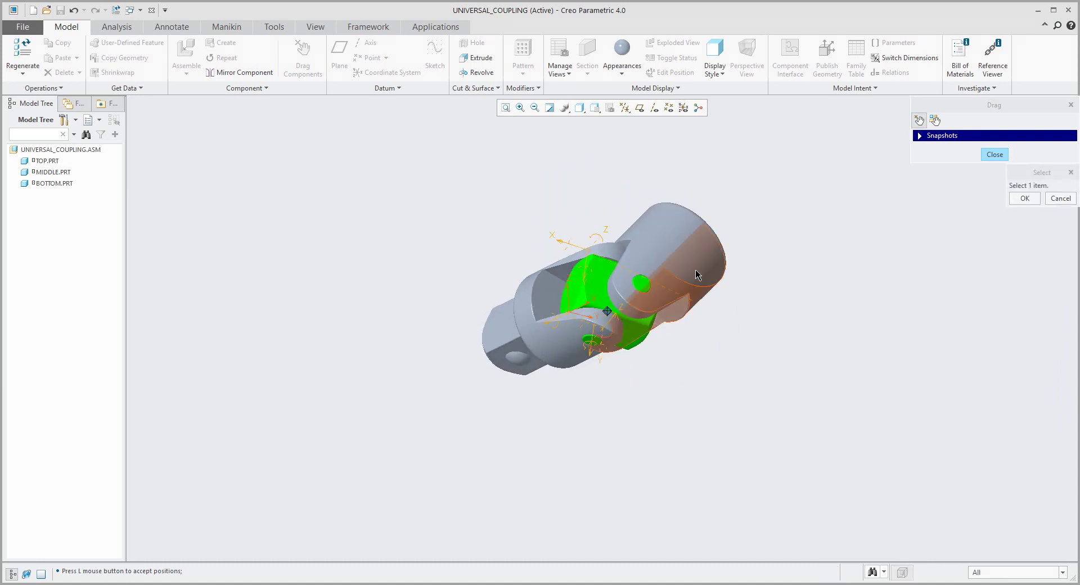
click(696, 275)
click(768, 336)
mouse_move(667, 329)
middle_down()
mouse_move(704, 364)
mouse_move(697, 275)
middle_up()
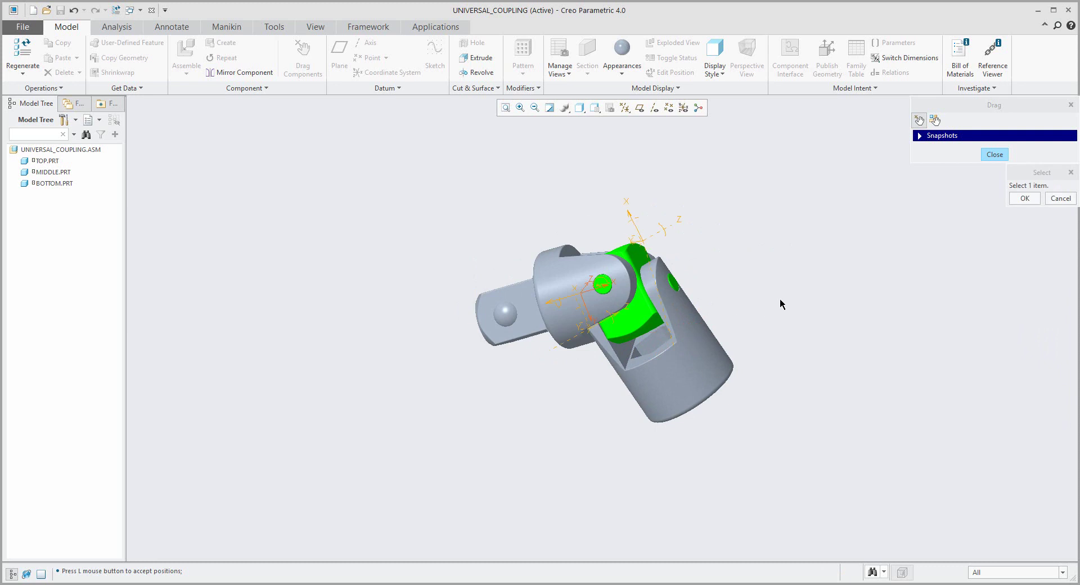